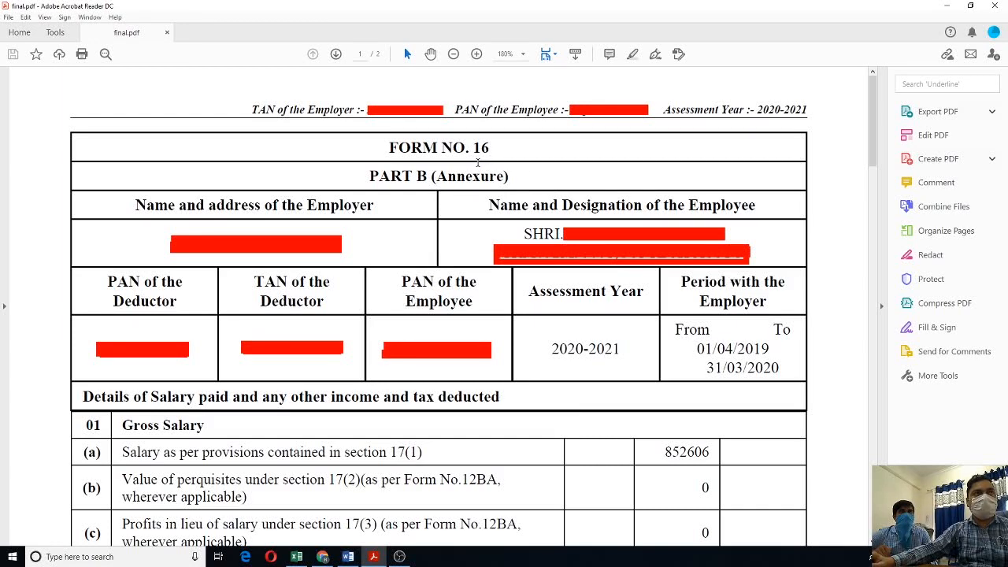
- Review Form 16 Part B from gross salary through net tax payable, selecting the section 17(1) salary and net tax amounts
{"action": "scroll", "coordinate": [606, 298], "scroll_direction": "down", "scroll_amount": 2}
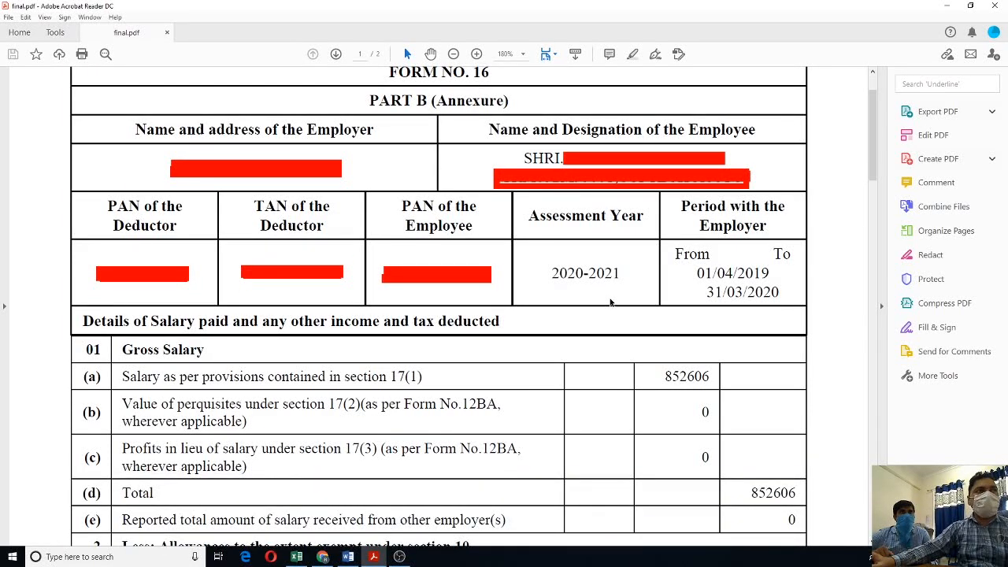
{"action": "scroll", "coordinate": [610, 302], "scroll_direction": "down", "scroll_amount": 2}
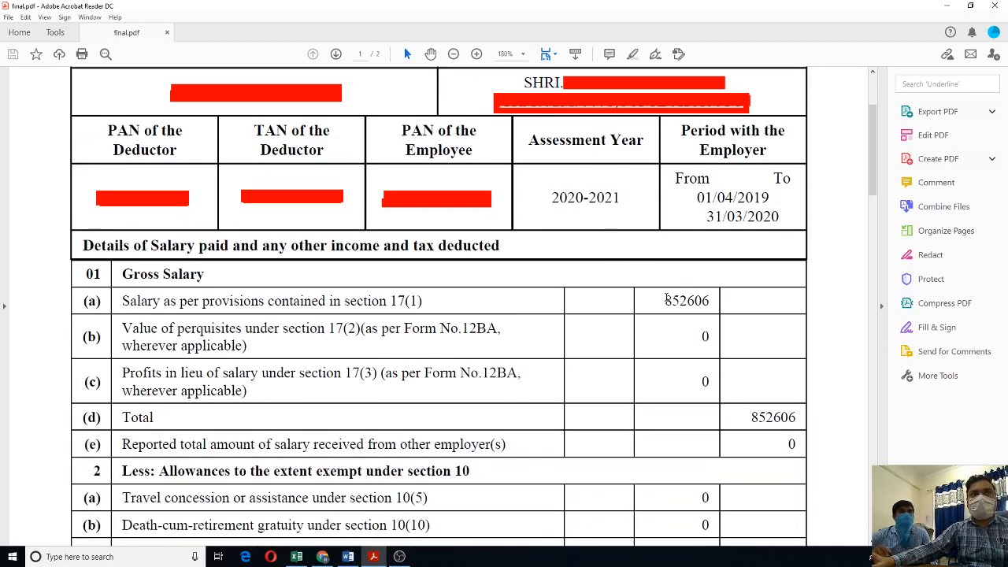
{"action": "left_click_drag", "start_coordinate": [661, 302], "coordinate": [712, 298]}
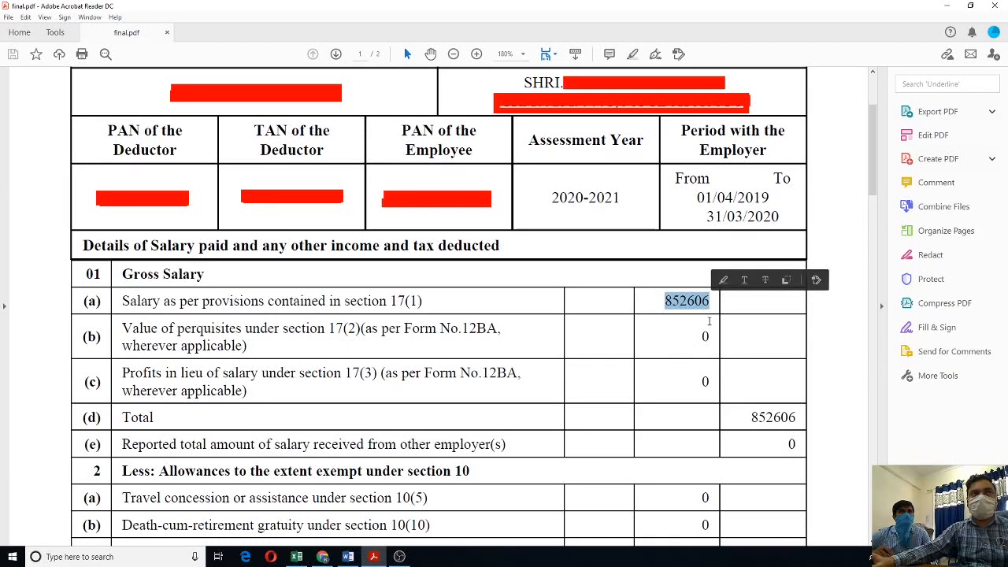
{"action": "scroll", "coordinate": [674, 349], "scroll_direction": "down", "scroll_amount": 1}
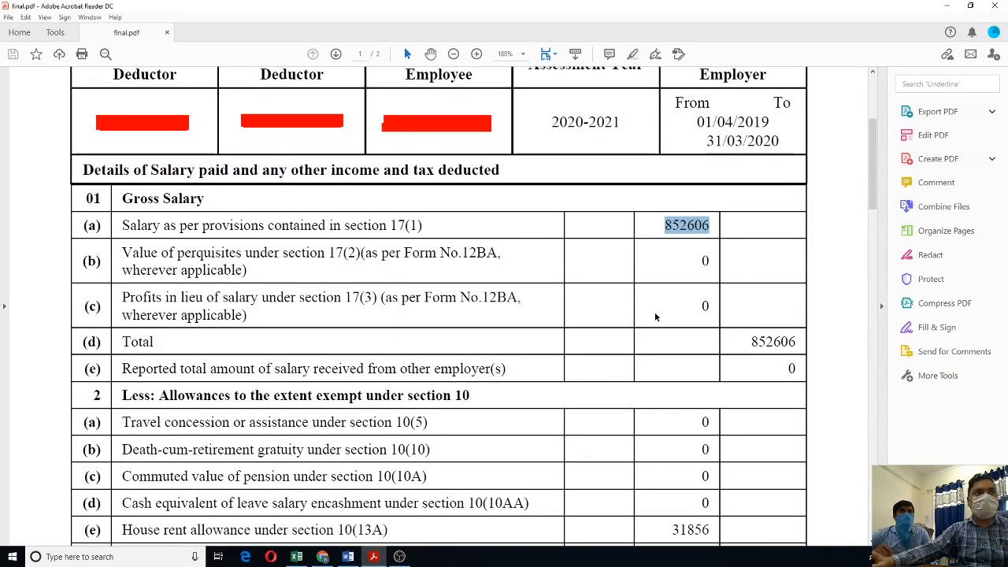
{"action": "scroll", "coordinate": [670, 332], "scroll_direction": "down", "scroll_amount": 2}
{"action": "scroll", "coordinate": [673, 330], "scroll_direction": "down", "scroll_amount": 10}
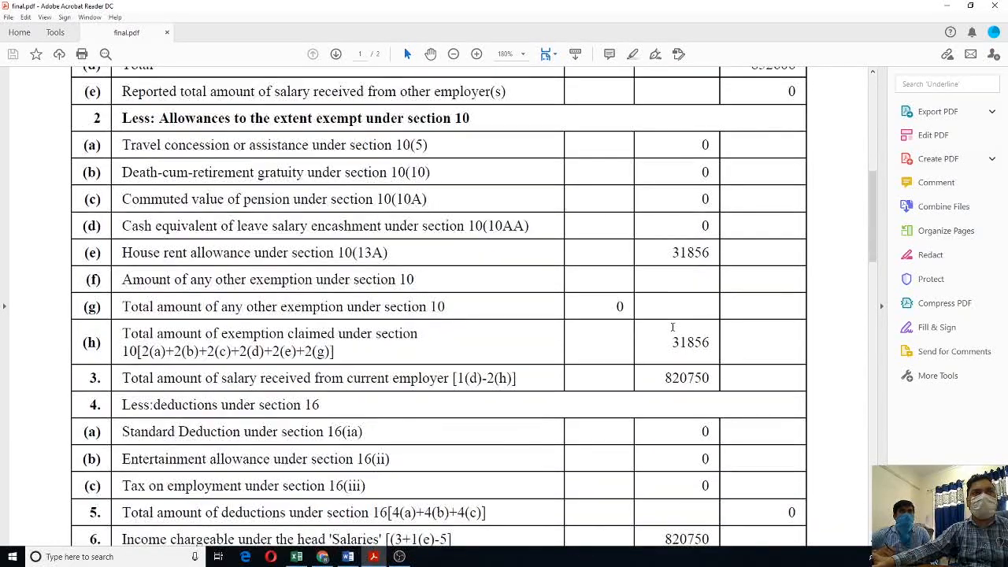
{"action": "scroll", "coordinate": [673, 331], "scroll_direction": "down", "scroll_amount": 7}
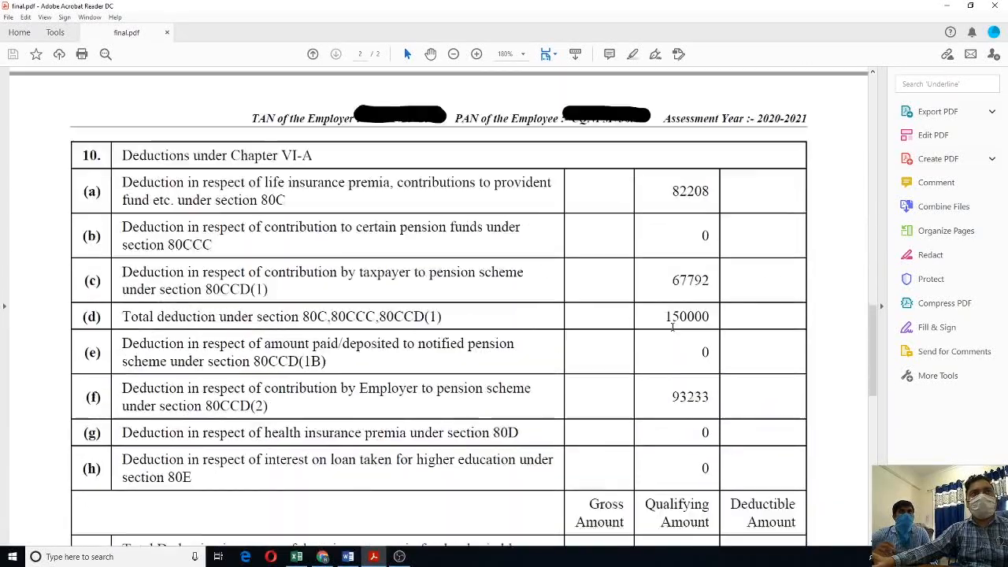
{"action": "scroll", "coordinate": [672, 325], "scroll_direction": "down", "scroll_amount": 4}
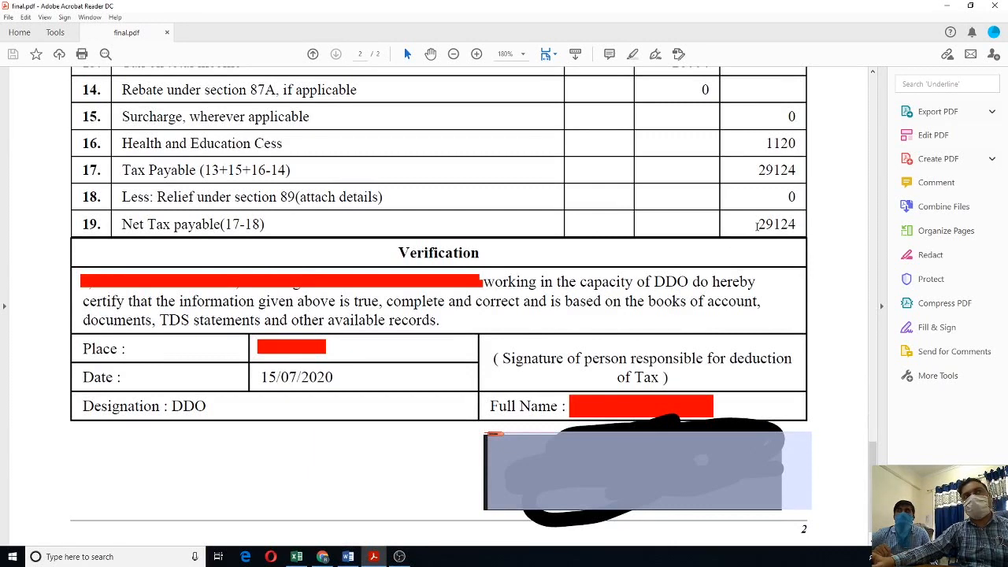
{"action": "left_click_drag", "start_coordinate": [756, 226], "coordinate": [797, 224]}
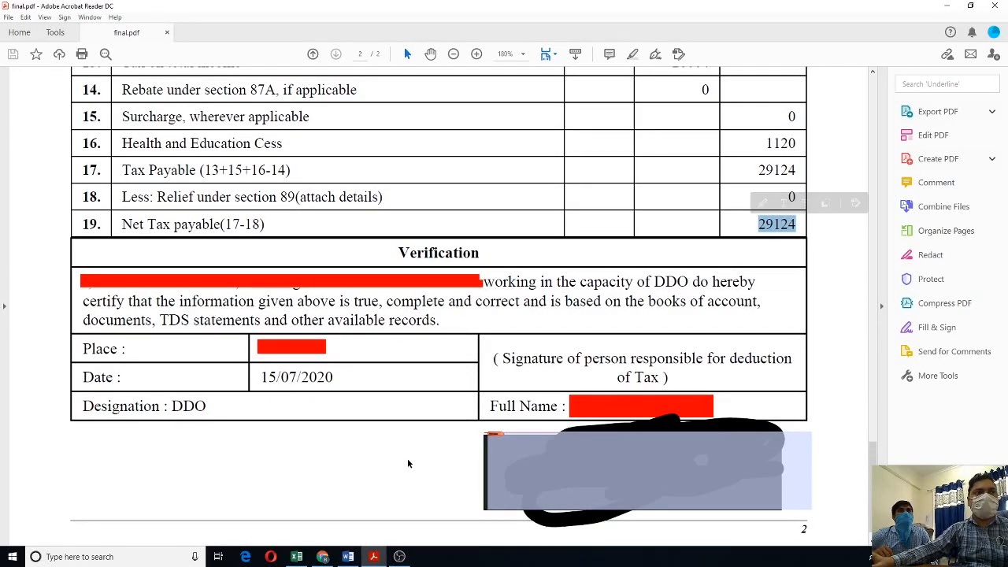
- Switch to SALARY DETAILS.docx in Word and compare its 2018 and 2019 gross salary entries with the Form 16 salary section
{"action": "left_click", "coordinate": [347, 558]}
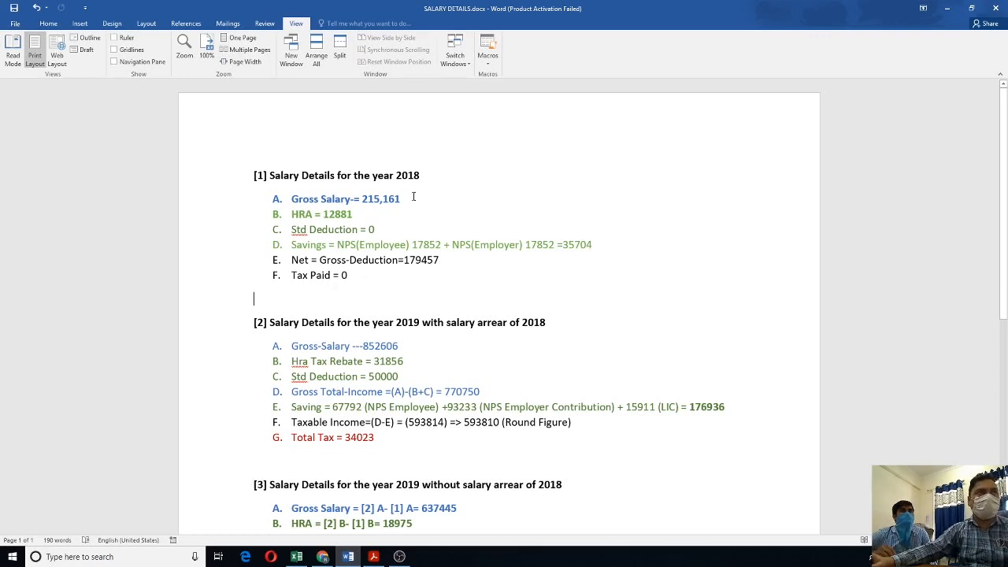
{"action": "scroll", "coordinate": [376, 360], "scroll_direction": "down", "scroll_amount": 1}
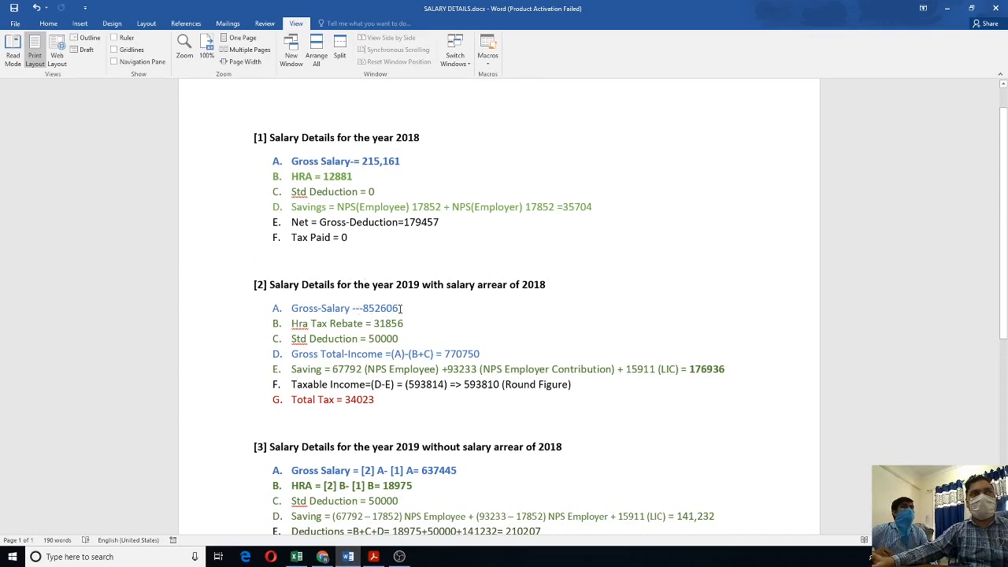
{"action": "left_click", "coordinate": [374, 557]}
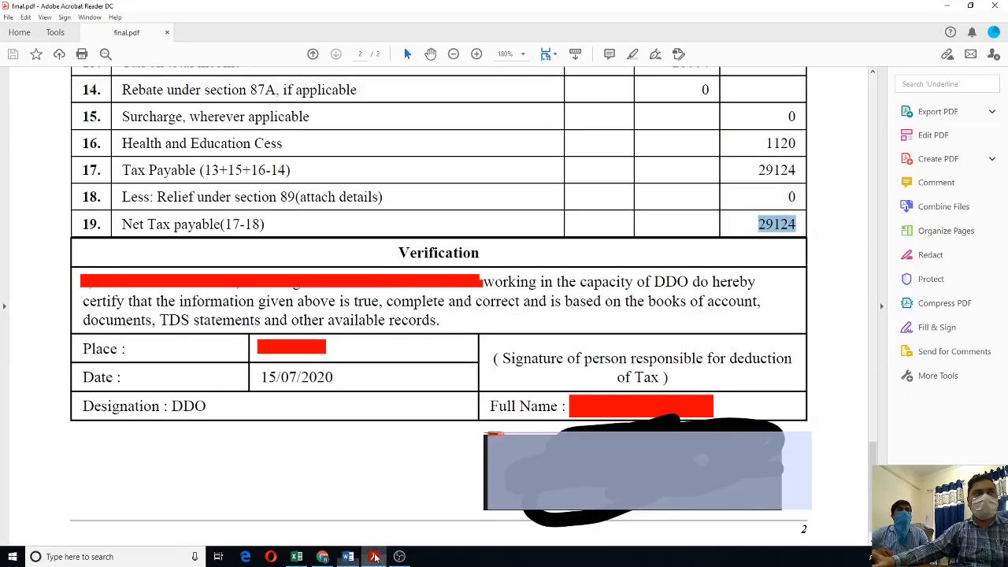
{"action": "scroll", "coordinate": [631, 305], "scroll_direction": "up", "scroll_amount": 20}
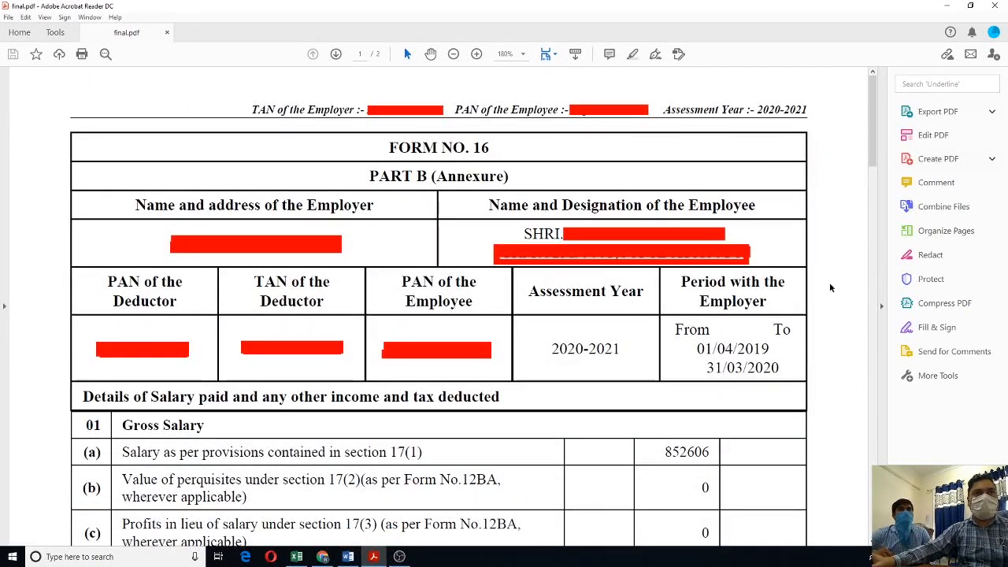
{"action": "scroll", "coordinate": [580, 349], "scroll_direction": "down", "scroll_amount": 2}
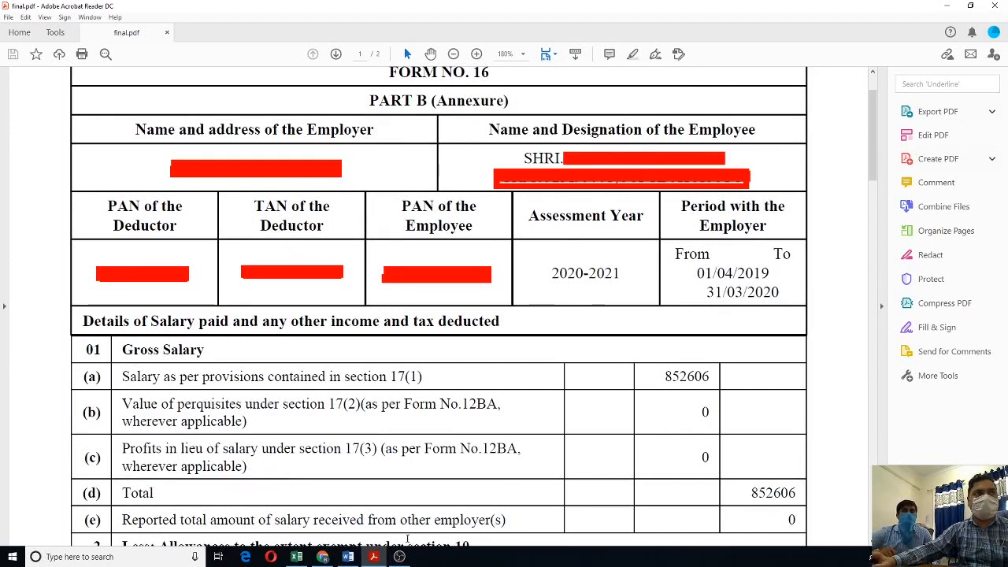
{"action": "left_click", "coordinate": [348, 557]}
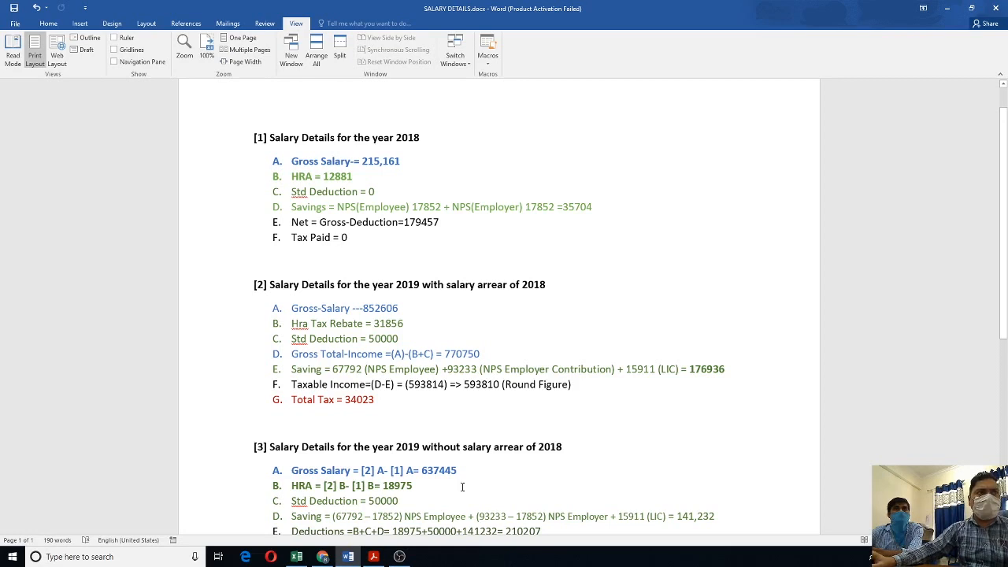
- Return to final.pdf in Acrobat Reader and examine the section 10 exemptions, section 16 deductions and Chapter VI-A deductions
{"action": "left_click", "coordinate": [373, 557]}
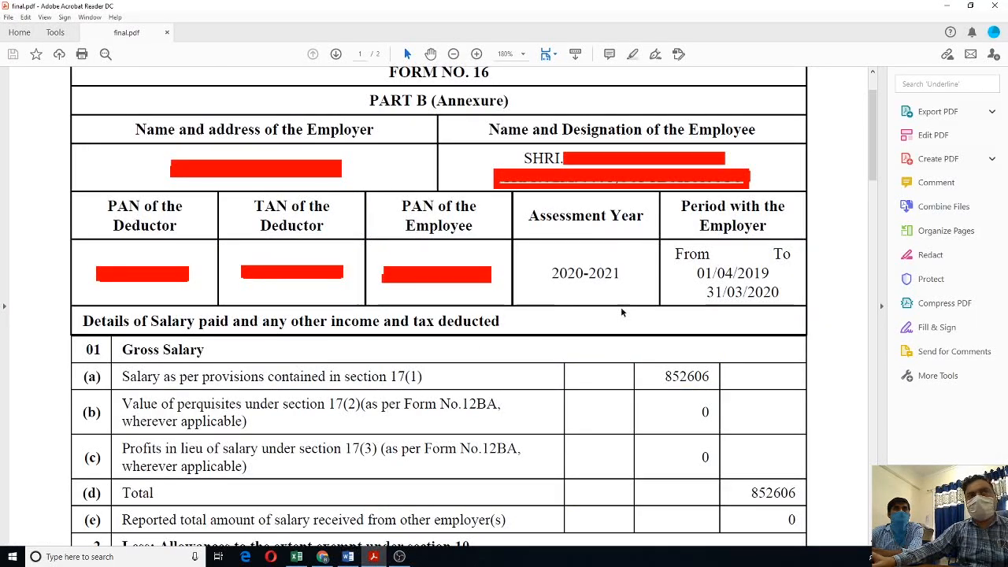
{"action": "scroll", "coordinate": [622, 312], "scroll_direction": "down", "scroll_amount": 3}
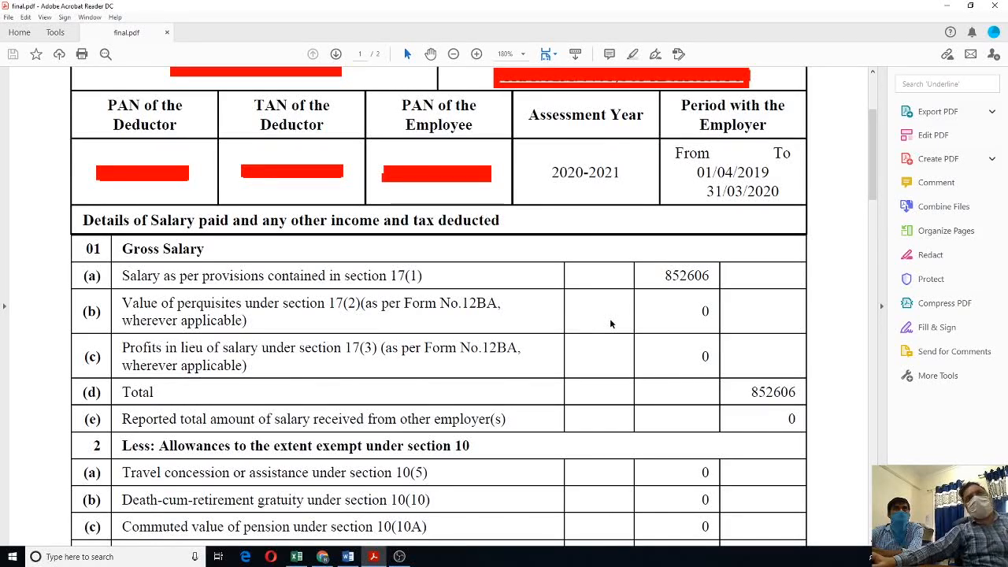
{"action": "scroll", "coordinate": [614, 324], "scroll_direction": "down", "scroll_amount": 12}
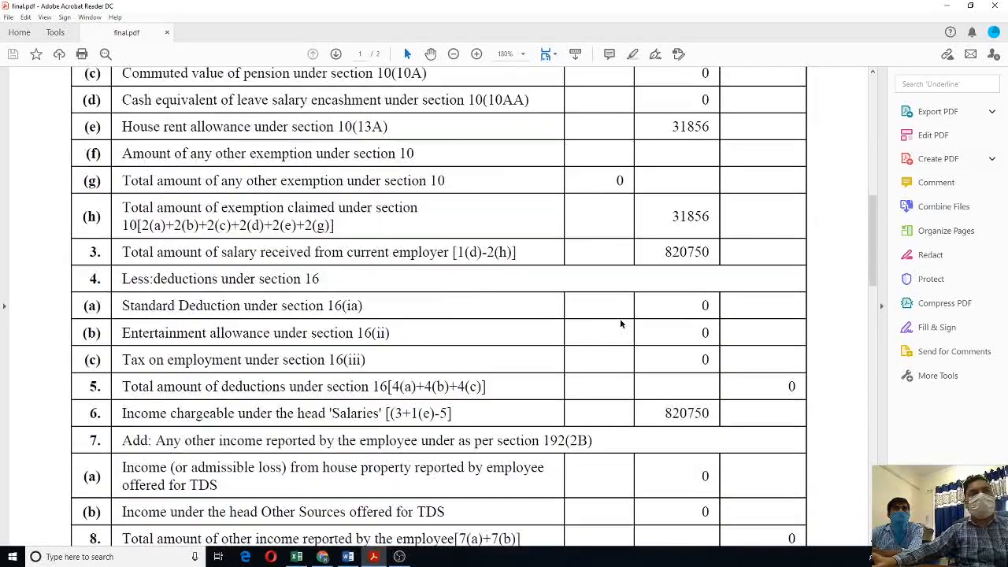
{"action": "scroll", "coordinate": [620, 324], "scroll_direction": "down", "scroll_amount": 12}
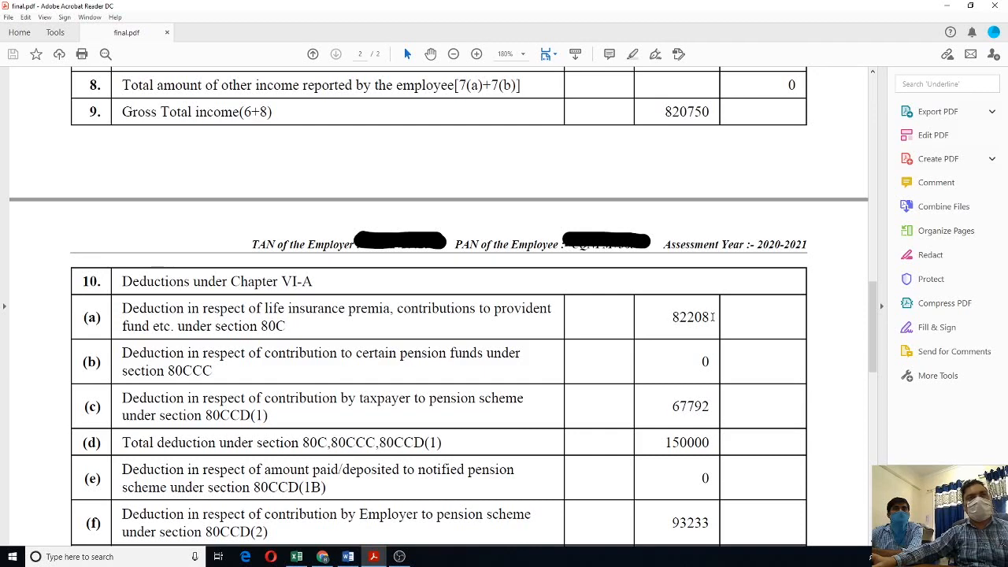
{"action": "scroll", "coordinate": [632, 350], "scroll_direction": "down", "scroll_amount": 2}
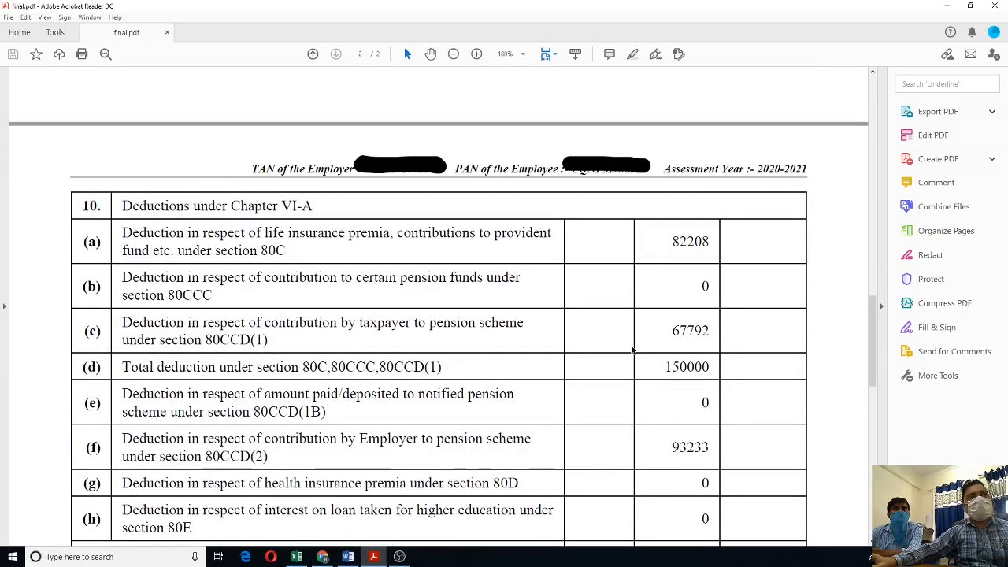
{"action": "scroll", "coordinate": [631, 350], "scroll_direction": "down", "scroll_amount": 3}
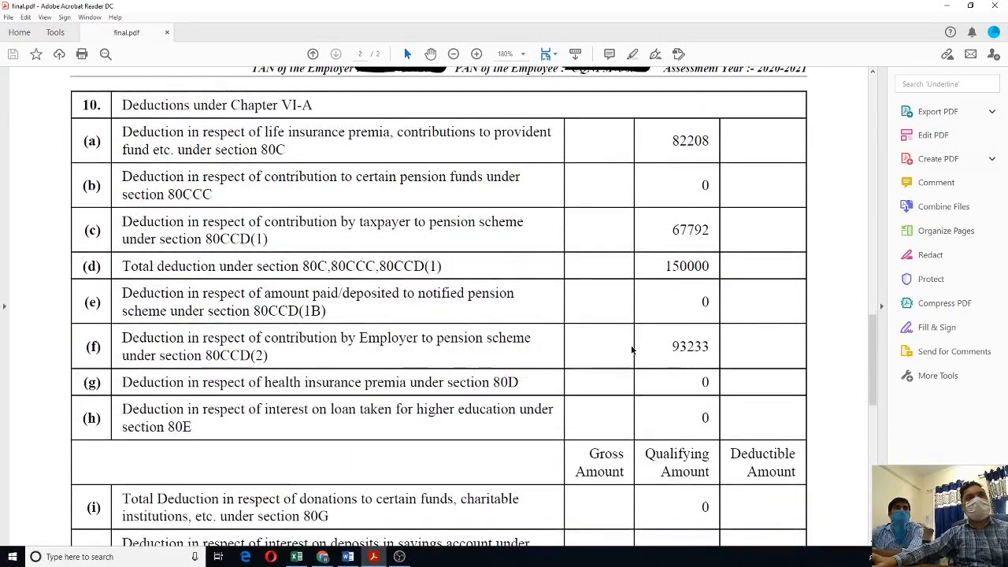
{"action": "scroll", "coordinate": [631, 350], "scroll_direction": "down", "scroll_amount": 1}
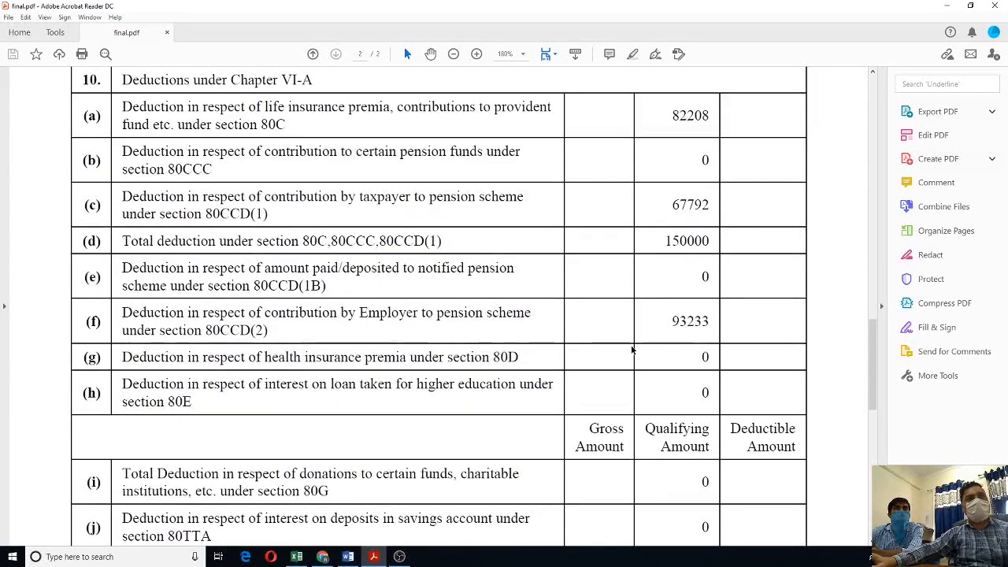
{"action": "scroll", "coordinate": [632, 349], "scroll_direction": "up", "scroll_amount": 3}
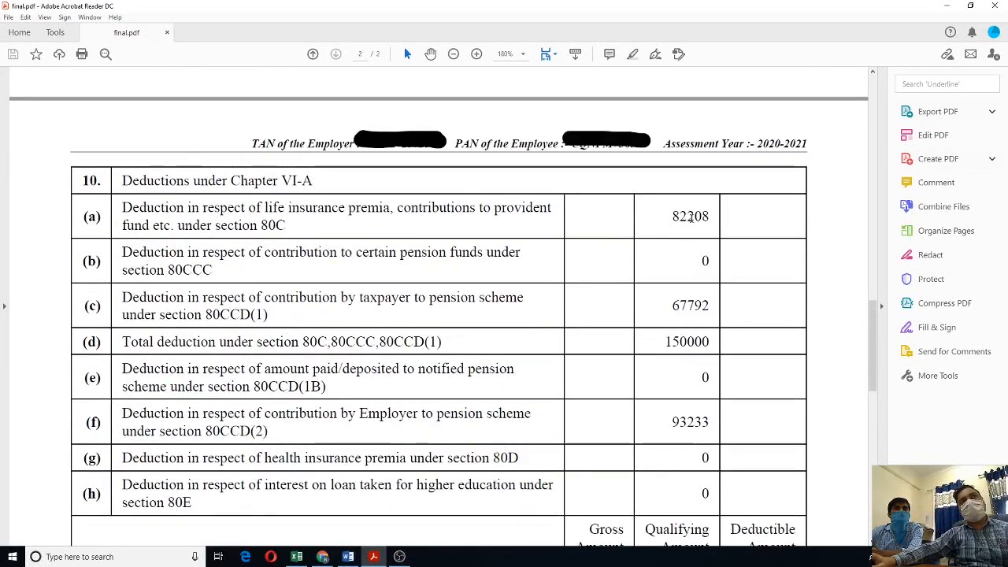
{"action": "scroll", "coordinate": [757, 226], "scroll_direction": "down", "scroll_amount": 1}
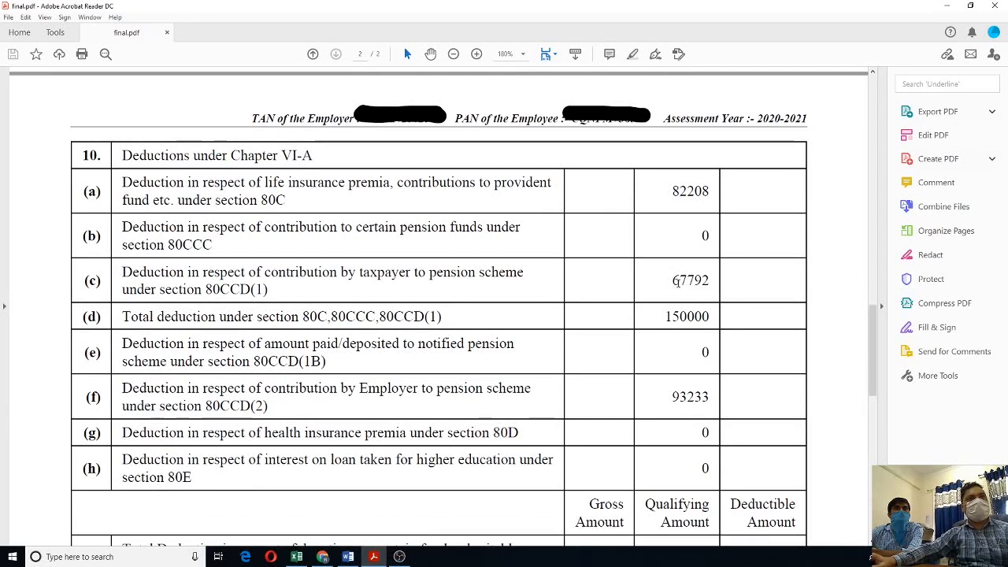
- Check the Word salary details briefly, and examine Form 16's aggregate deductions, total taxable income and tax rows
{"action": "mouse_move", "coordinate": [374, 558]}
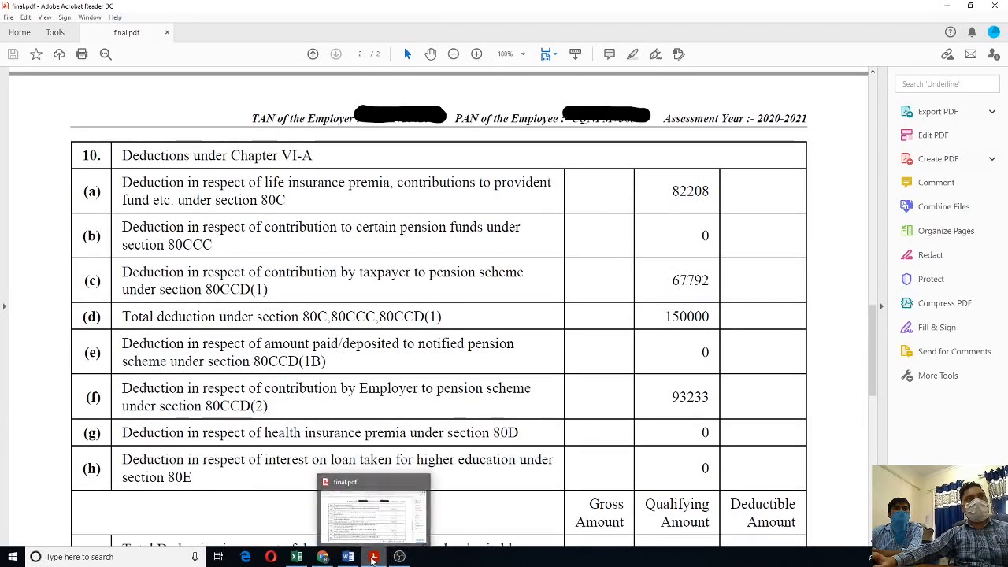
{"action": "left_click", "coordinate": [373, 558]}
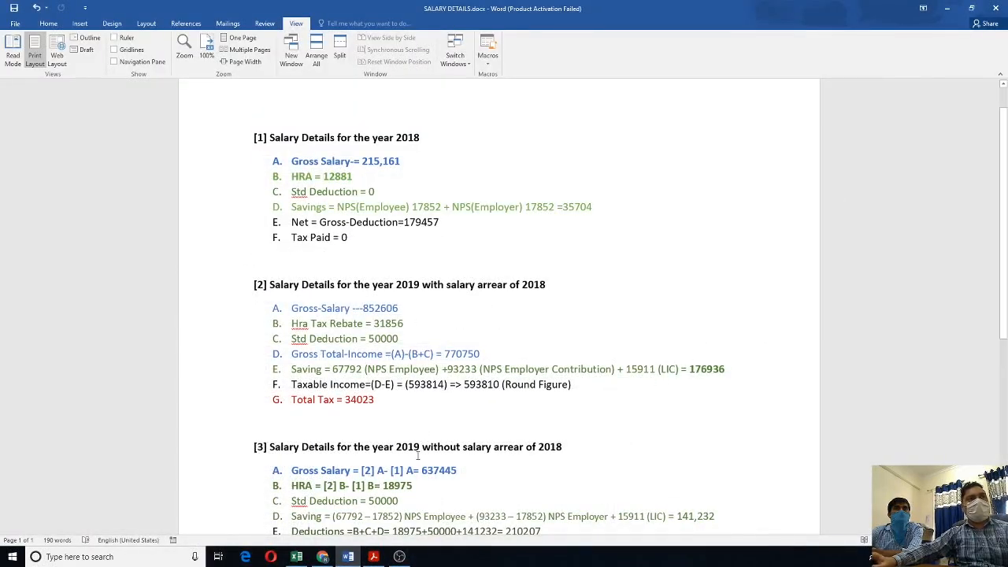
{"action": "left_click", "coordinate": [374, 557]}
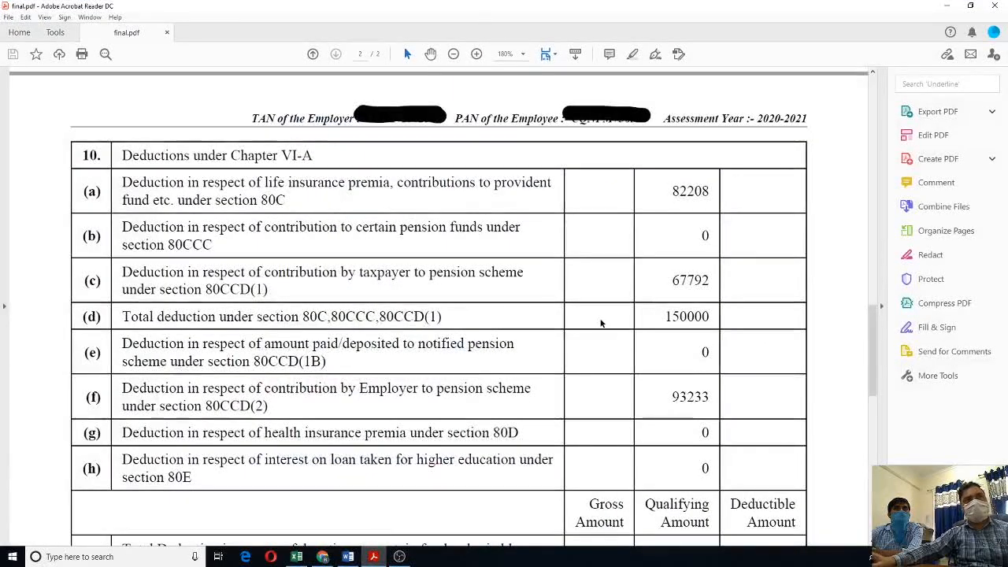
{"action": "scroll", "coordinate": [635, 332], "scroll_direction": "down", "scroll_amount": 8}
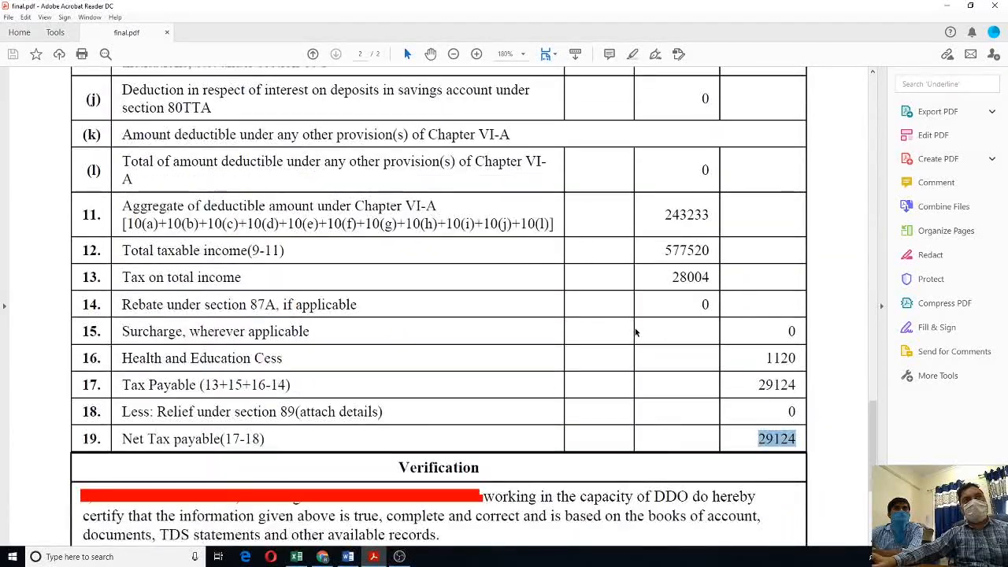
{"action": "scroll", "coordinate": [635, 332], "scroll_direction": "up", "scroll_amount": 5}
{"action": "scroll", "coordinate": [636, 332], "scroll_direction": "up", "scroll_amount": 3}
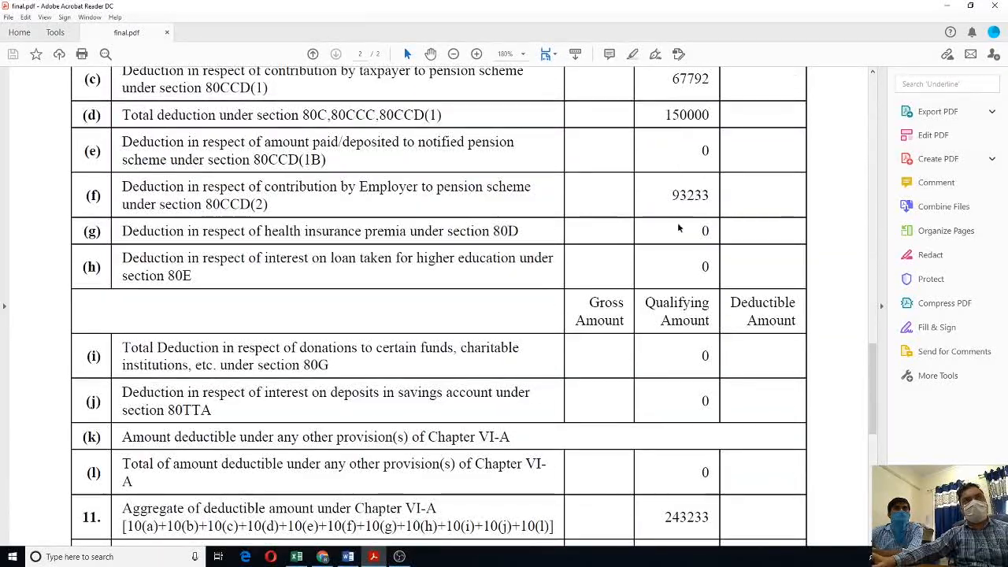
{"action": "scroll", "coordinate": [650, 260], "scroll_direction": "down", "scroll_amount": 3}
{"action": "scroll", "coordinate": [647, 341], "scroll_direction": "down", "scroll_amount": 1}
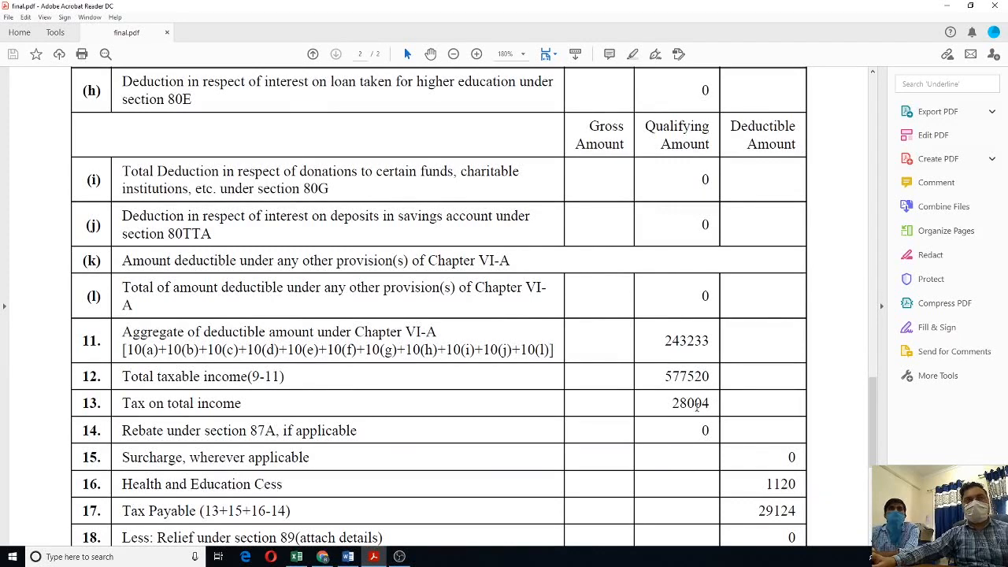
- Compare the 2019 savings line in the Word document with Form 16's aggregate deductions and net tax payable
{"action": "left_click", "coordinate": [348, 557]}
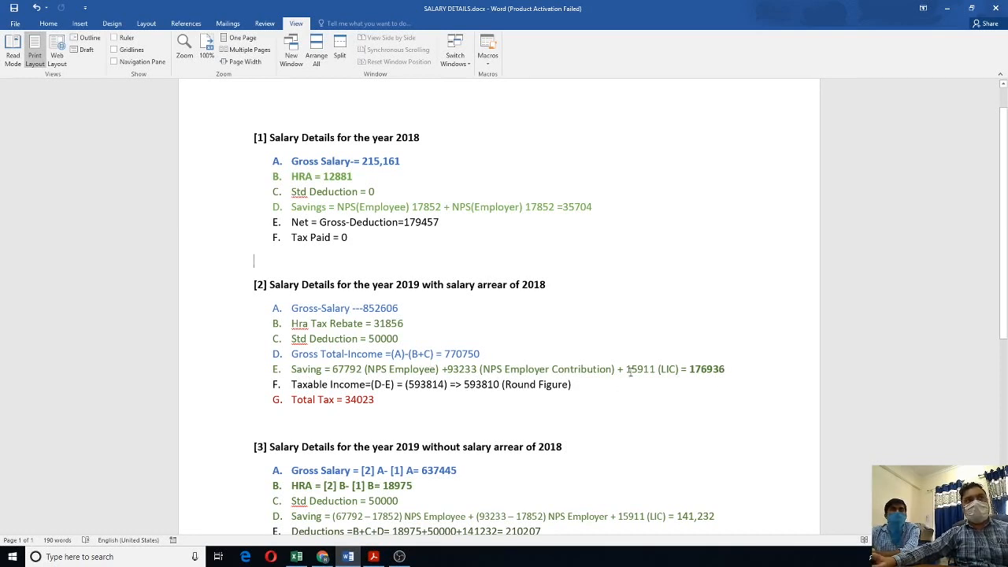
{"action": "left_click", "coordinate": [374, 557]}
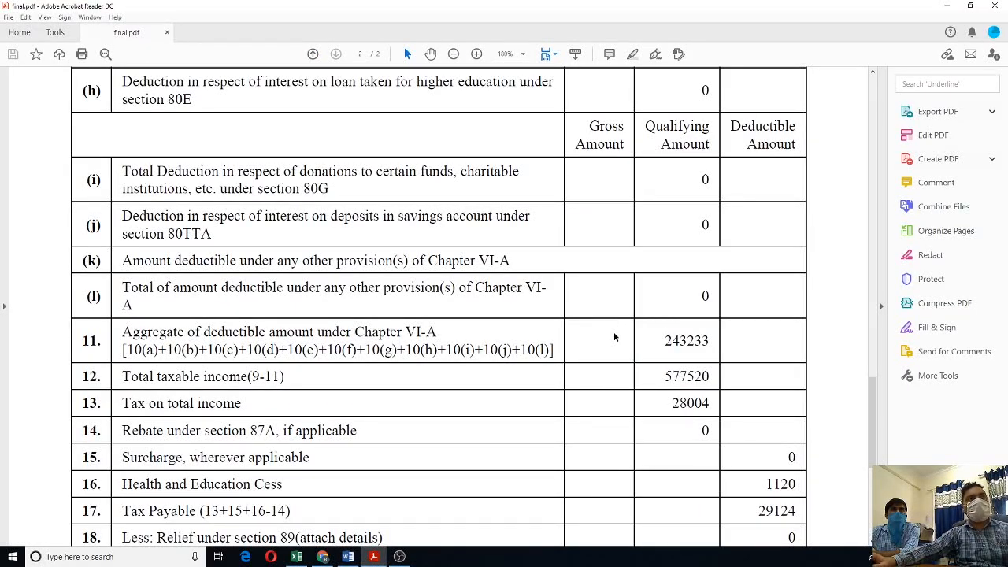
{"action": "scroll", "coordinate": [615, 337], "scroll_direction": "down", "scroll_amount": 3}
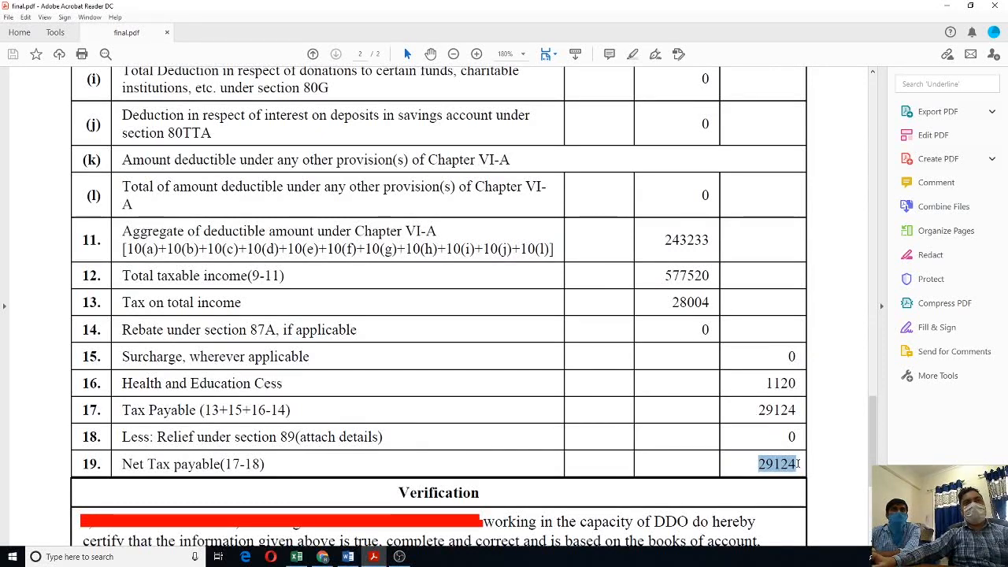
- Switch to the Word salary details and review the 2019 tax calculations with and without the 2018 salary arrears
{"action": "left_click", "coordinate": [374, 557]}
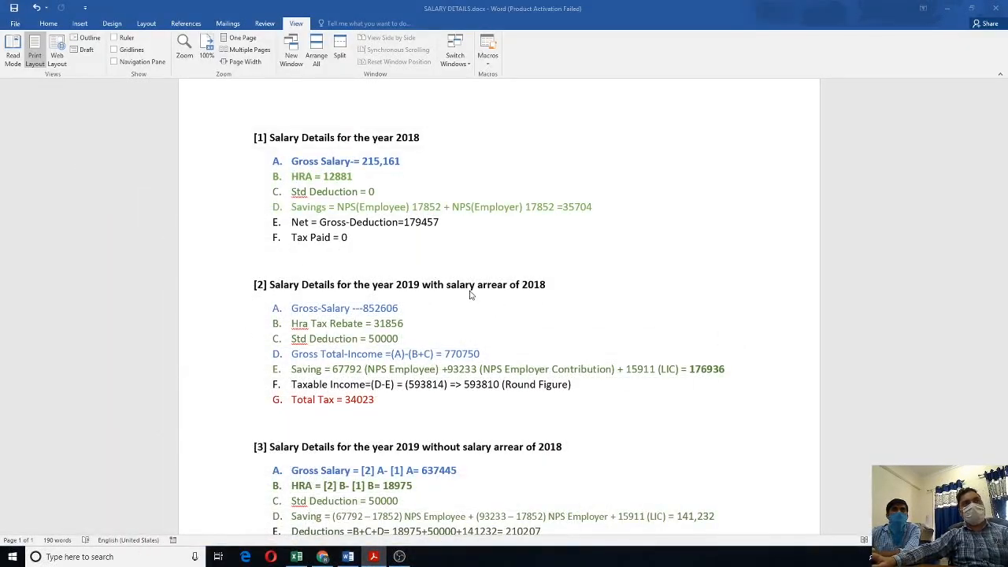
{"action": "scroll", "coordinate": [448, 343], "scroll_direction": "down", "scroll_amount": 3}
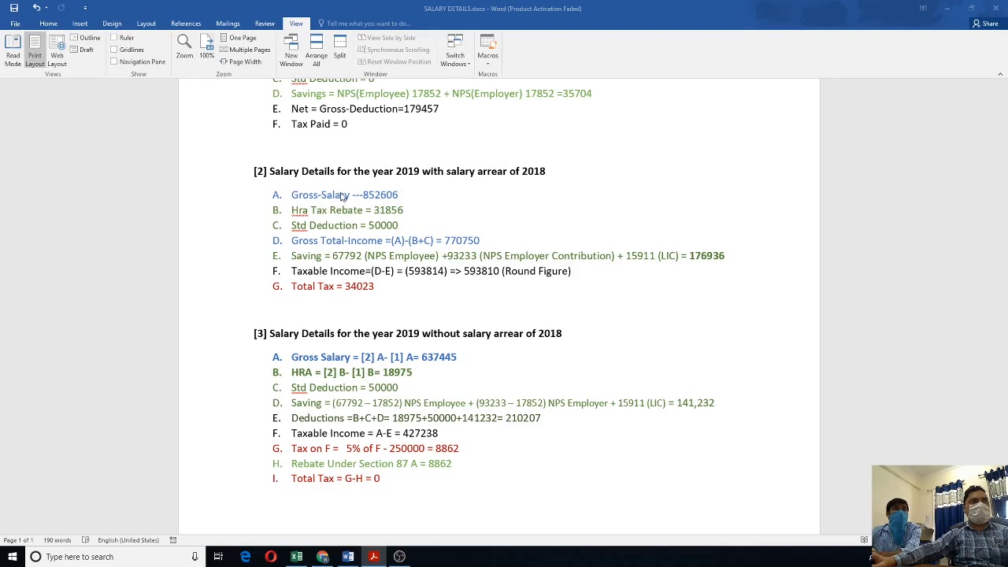
{"action": "scroll", "coordinate": [345, 208], "scroll_direction": "up", "scroll_amount": 2}
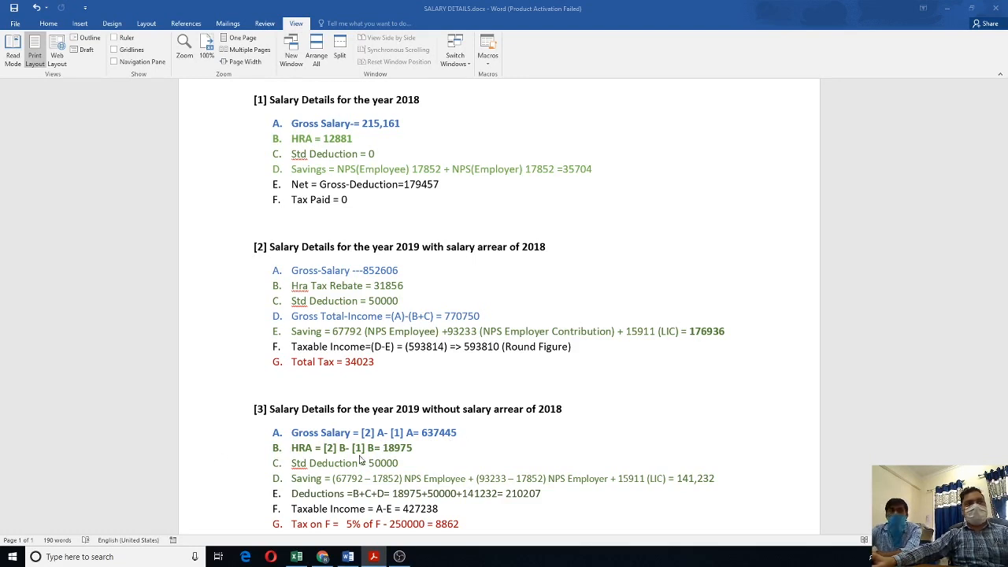
- Finish reviewing the 2019 tax without arrears in Word, then switch to Chrome and open income tax return filing on the e-Filing dashboard
{"action": "scroll", "coordinate": [312, 465], "scroll_direction": "down", "scroll_amount": 1}
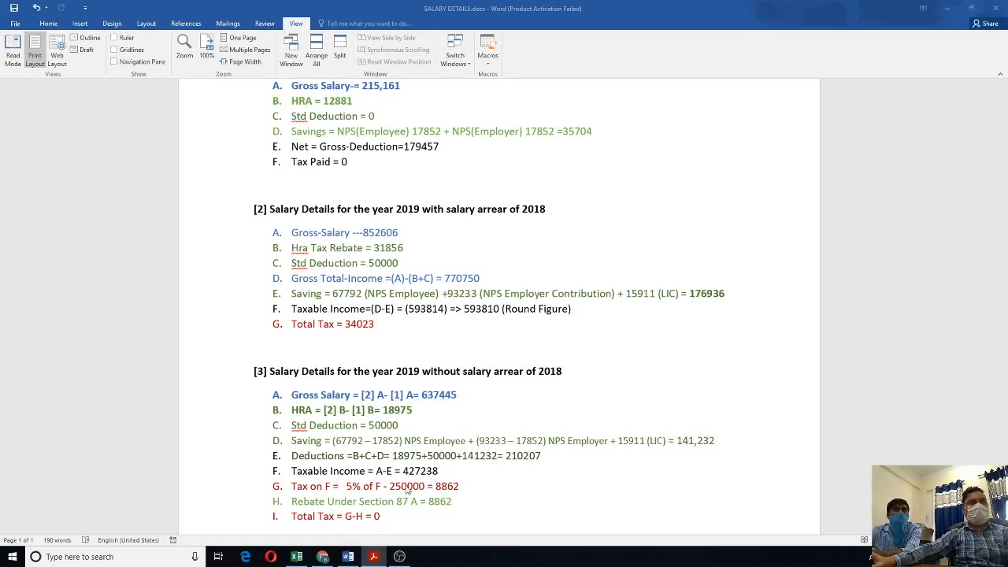
{"action": "scroll", "coordinate": [498, 499], "scroll_direction": "down", "scroll_amount": 1}
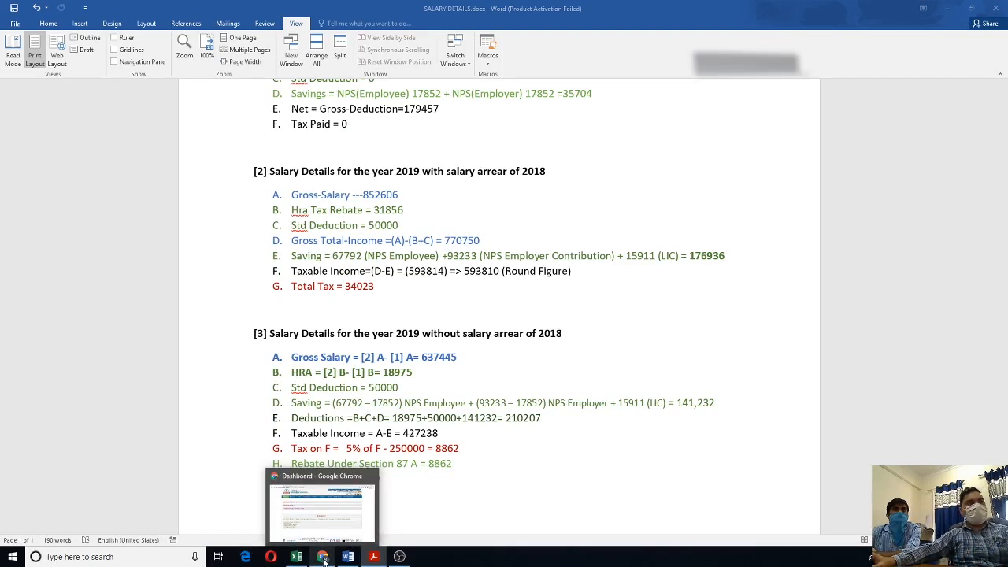
{"action": "left_click", "coordinate": [323, 557]}
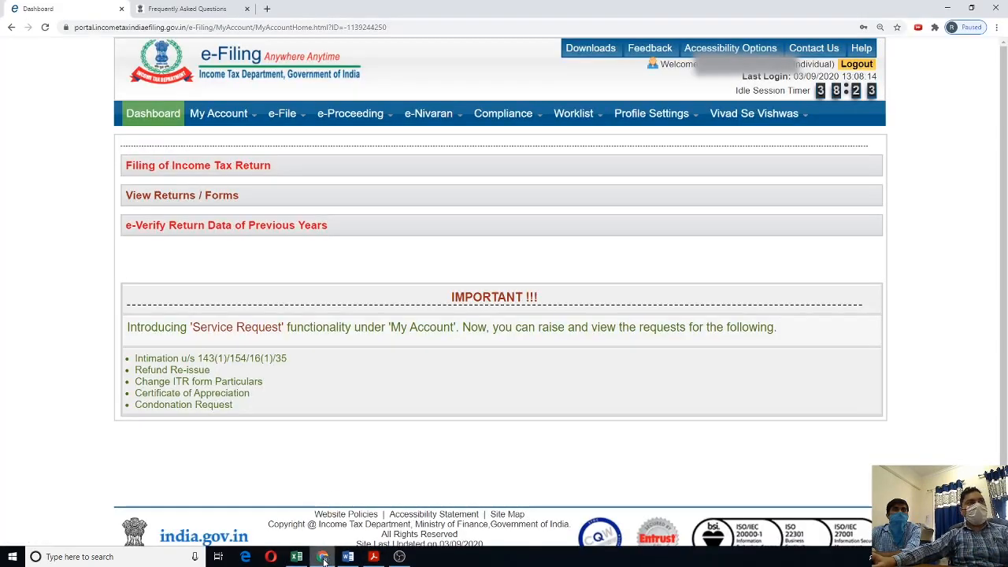
{"action": "left_click", "coordinate": [215, 167]}
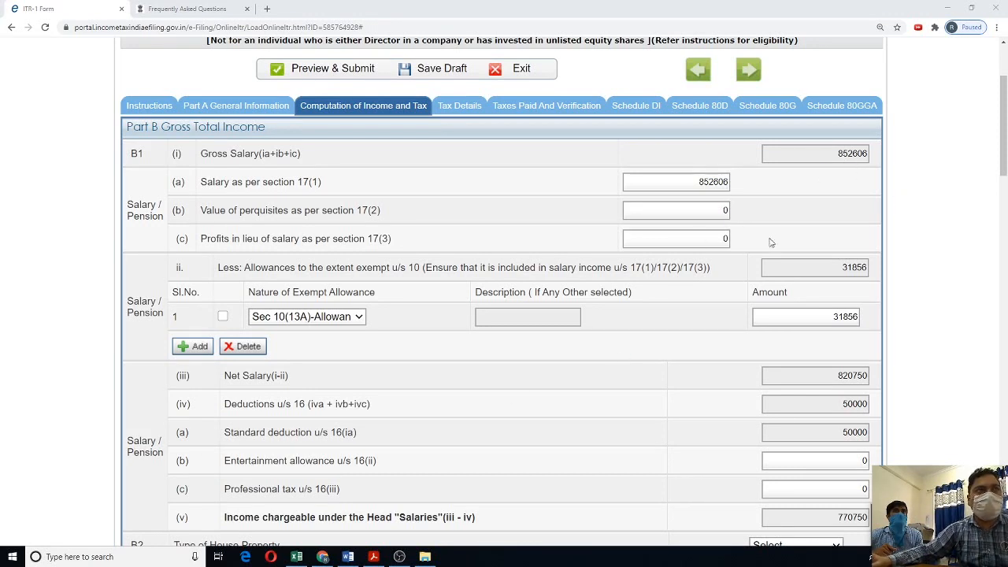
- Switch to final.pdf in Acrobat Reader and examine Form 16's gross salary section on the first page
{"action": "left_click", "coordinate": [374, 557]}
{"action": "scroll", "coordinate": [751, 378], "scroll_direction": "up", "scroll_amount": 5}
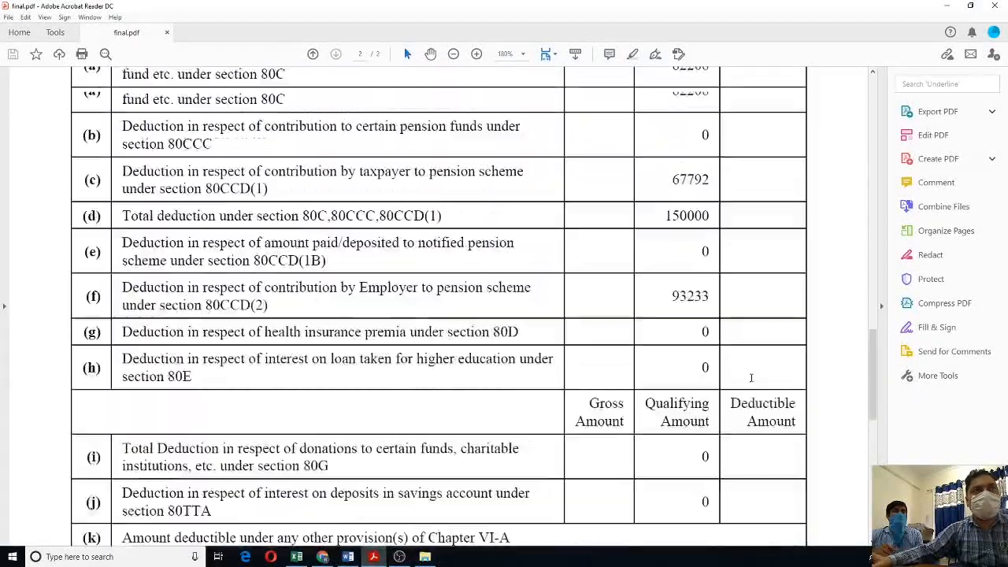
{"action": "scroll", "coordinate": [751, 378], "scroll_direction": "up", "scroll_amount": 15}
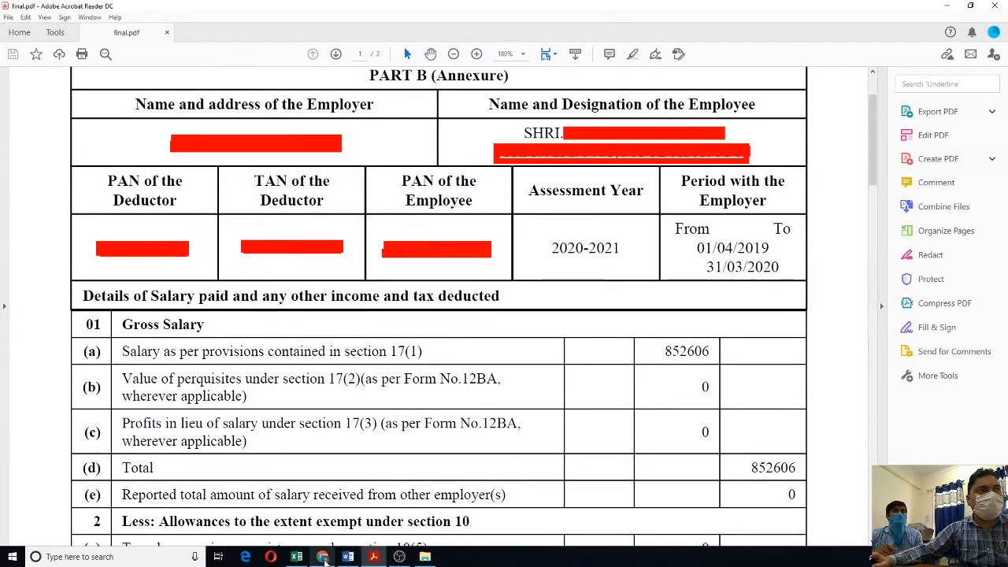
- Return to the ITR-1 form in Chrome and review its gross salary, exempt allowance, section 16 and Chapter VI-A deduction entries
{"action": "left_click_drag", "start_coordinate": [324, 558], "coordinate": [348, 558]}
{"action": "left_click", "coordinate": [348, 558]}
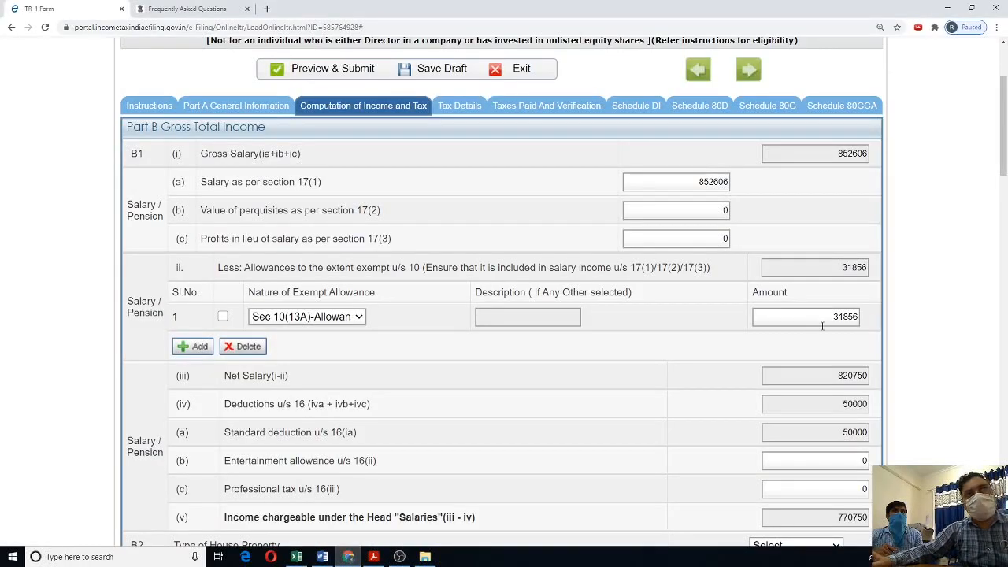
{"action": "scroll", "coordinate": [736, 302], "scroll_direction": "down", "scroll_amount": 2}
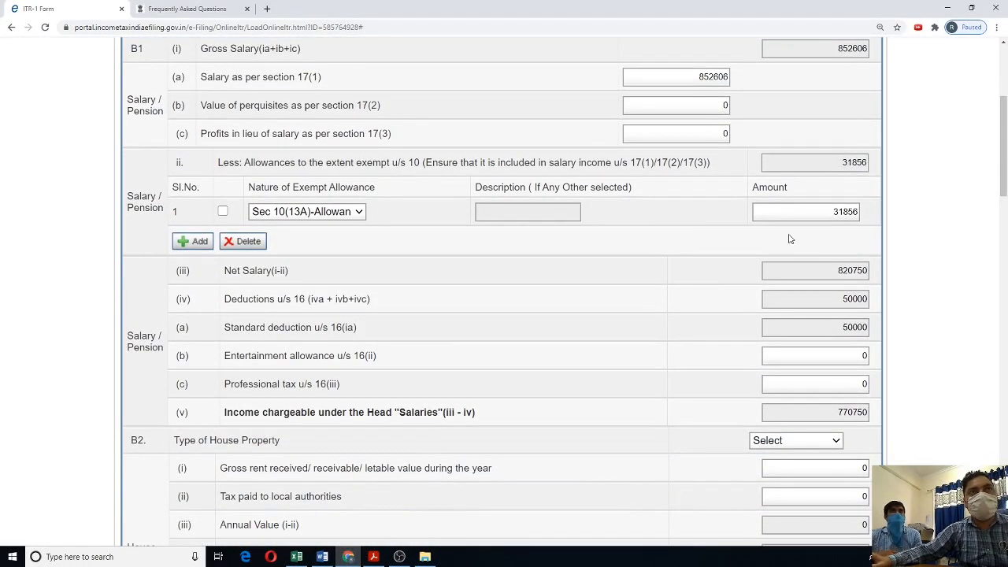
{"action": "scroll", "coordinate": [819, 234], "scroll_direction": "down", "scroll_amount": 15}
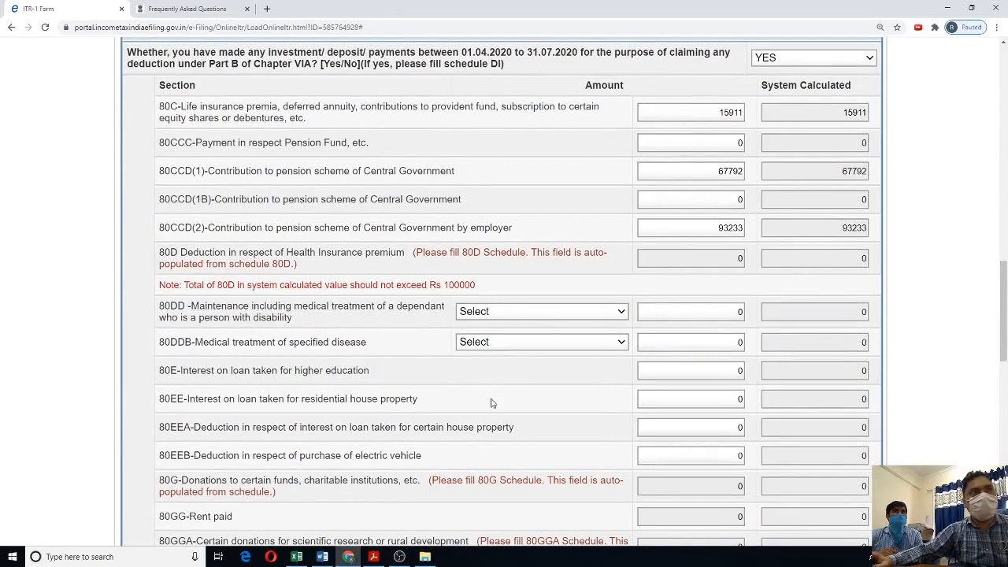
- Switch to final.pdf in Acrobat Reader and examine Form 16 from gross salary through gross total income to the Chapter VI-A deductions
{"action": "left_click", "coordinate": [374, 556]}
{"action": "scroll", "coordinate": [415, 346], "scroll_direction": "down", "scroll_amount": 3}
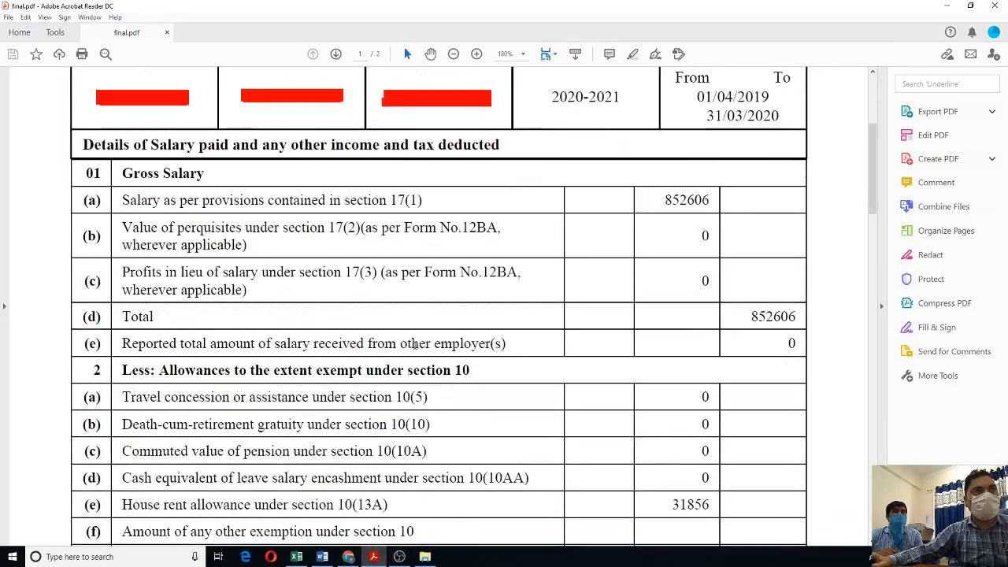
{"action": "scroll", "coordinate": [415, 346], "scroll_direction": "down", "scroll_amount": 10}
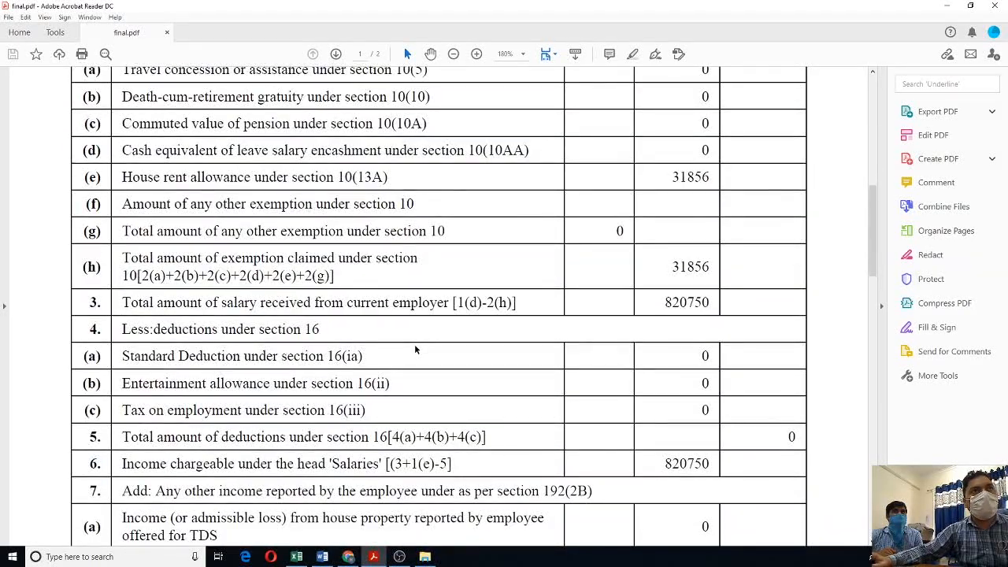
{"action": "scroll", "coordinate": [416, 349], "scroll_direction": "down", "scroll_amount": 9}
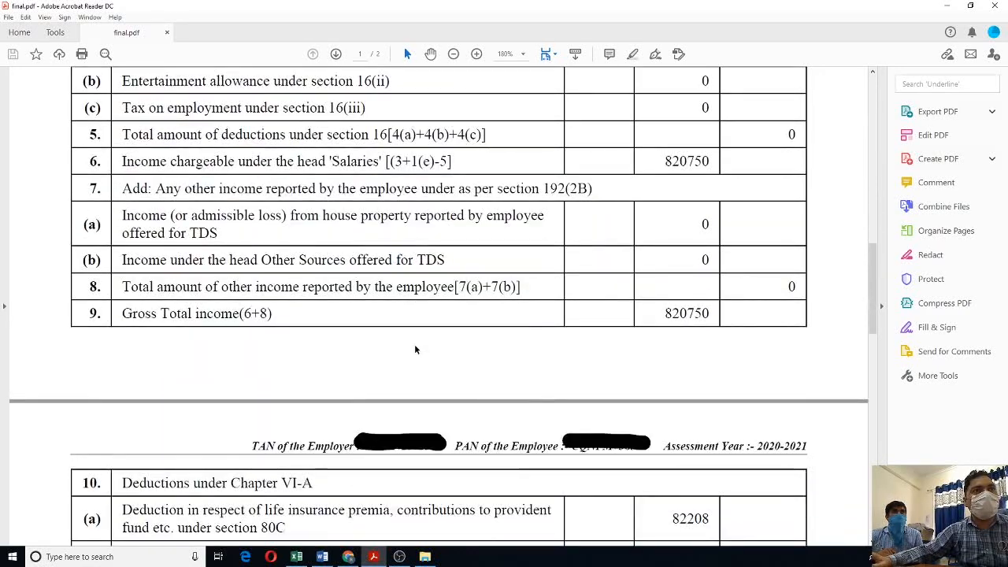
{"action": "scroll", "coordinate": [416, 350], "scroll_direction": "down", "scroll_amount": 5}
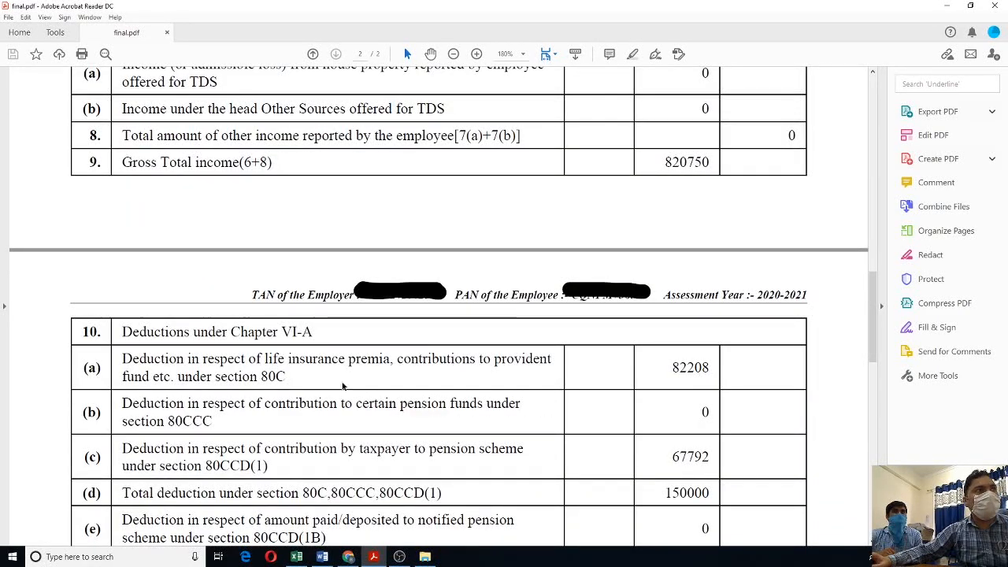
- Compare the ITR-1 section 80C and 80CCD amounts in Chrome with Form 16's Chapter VI-A deductions and net tax payable
{"action": "mouse_move", "coordinate": [347, 562]}
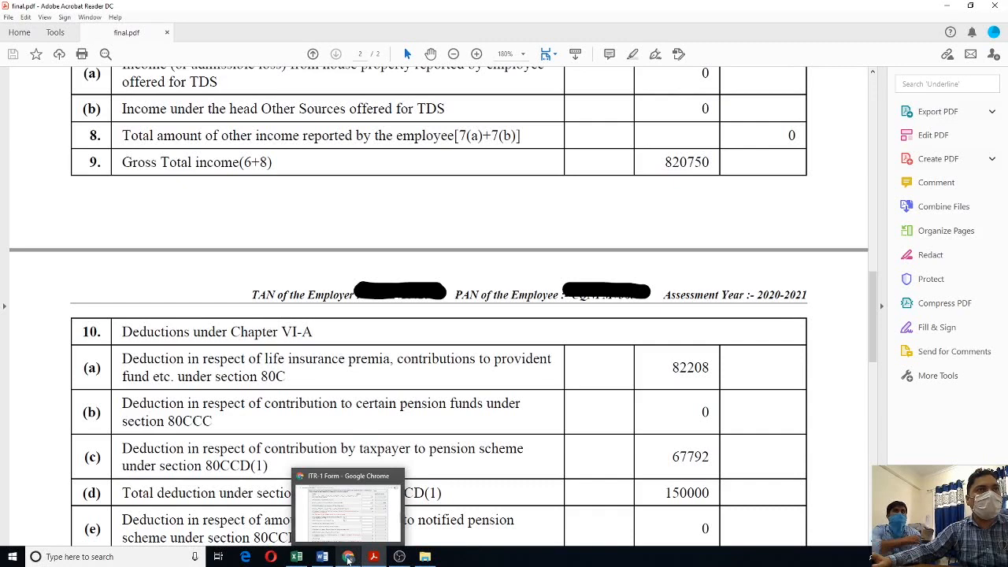
{"action": "left_click", "coordinate": [347, 558]}
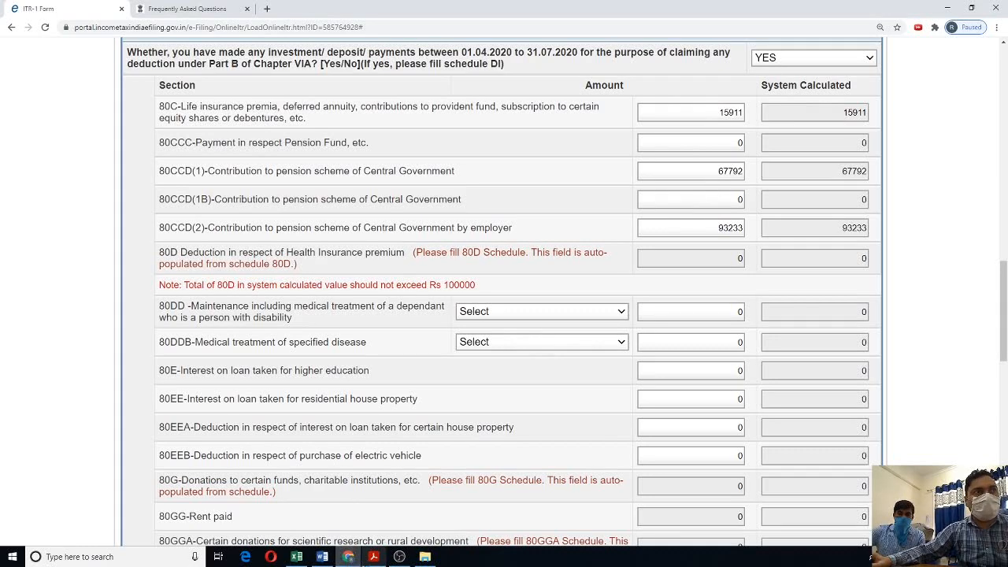
{"action": "left_click", "coordinate": [370, 496]}
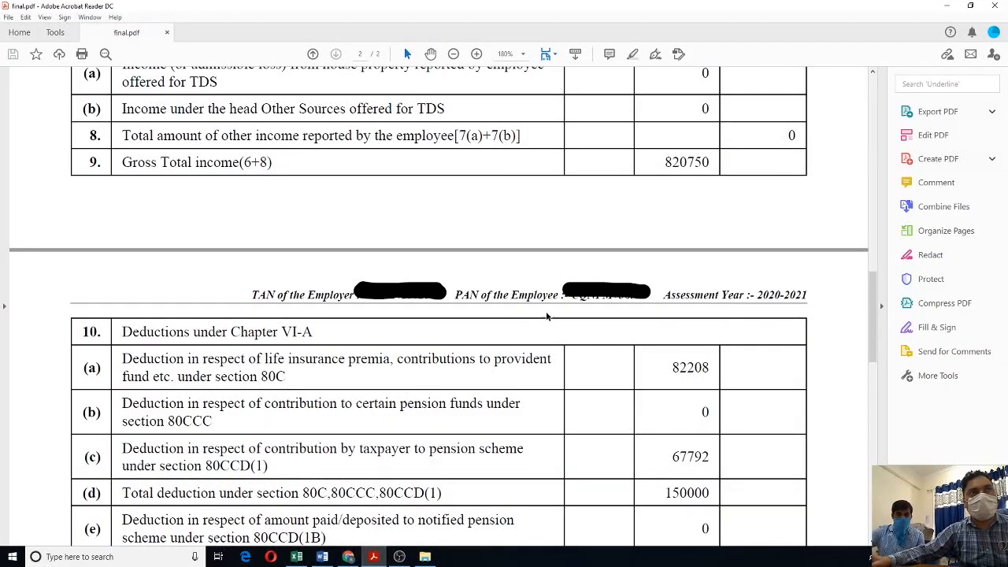
{"action": "scroll", "coordinate": [651, 369], "scroll_direction": "down", "scroll_amount": 5}
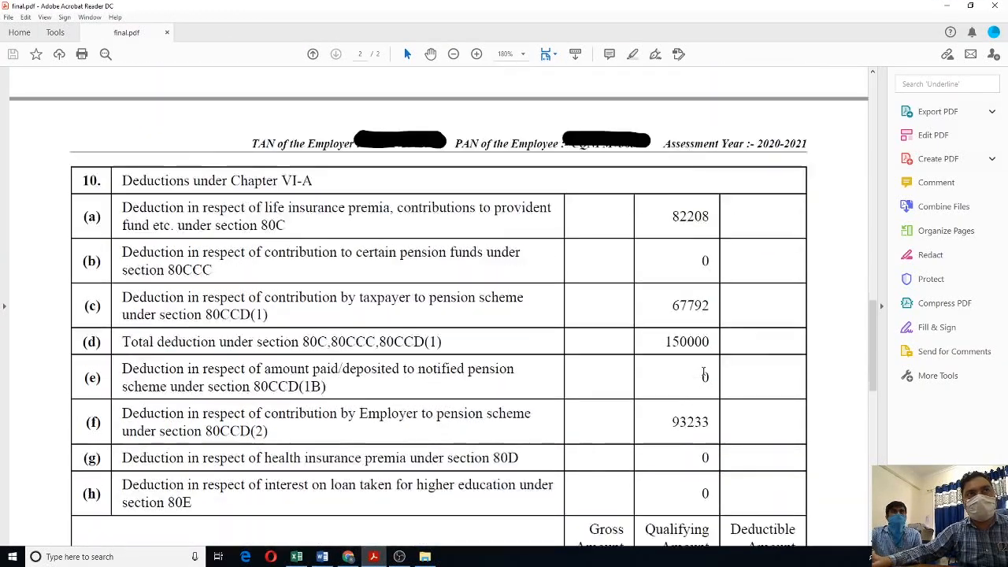
{"action": "scroll", "coordinate": [703, 371], "scroll_direction": "down", "scroll_amount": 7}
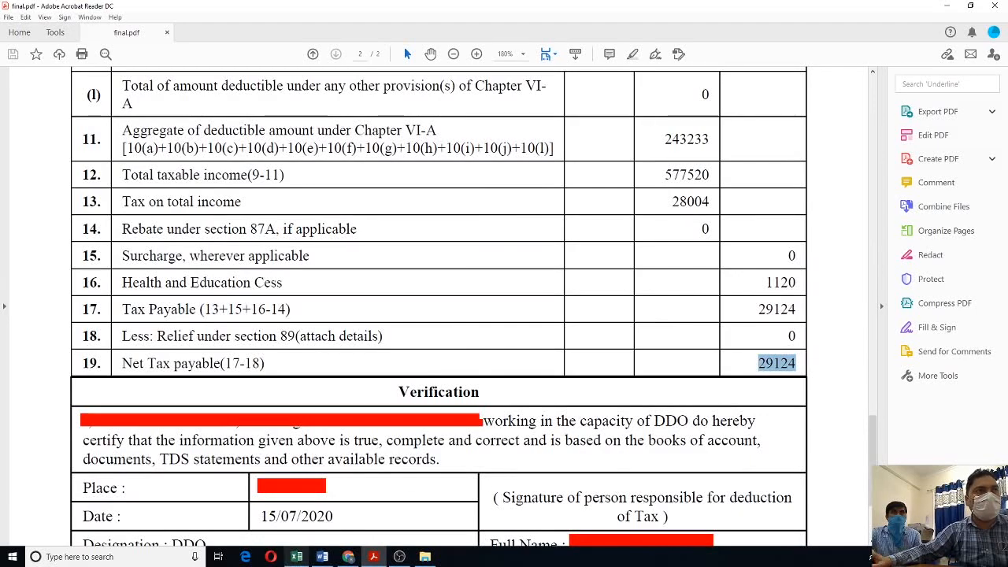
- Switch to the ITR-1 form in Chrome and examine the Part D computation of tax payable, including section 89 relief
{"action": "left_click", "coordinate": [346, 558]}
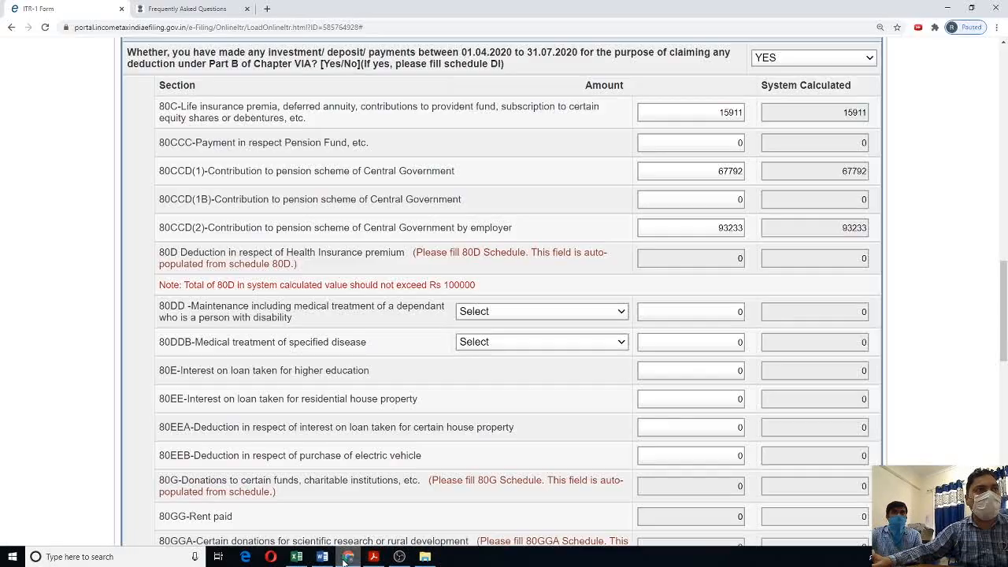
{"action": "scroll", "coordinate": [630, 389], "scroll_direction": "down", "scroll_amount": 10}
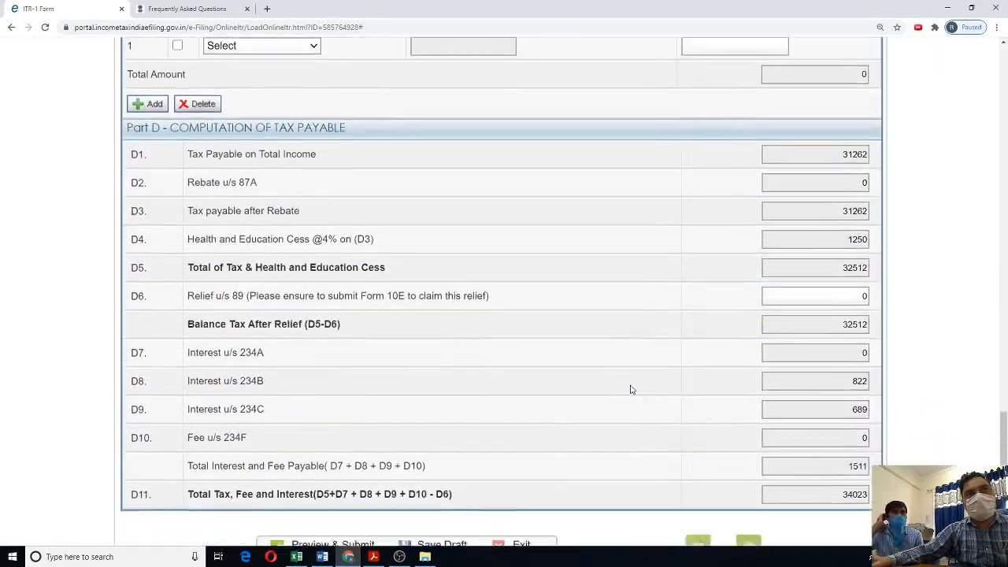
{"action": "scroll", "coordinate": [630, 389], "scroll_direction": "down", "scroll_amount": 2}
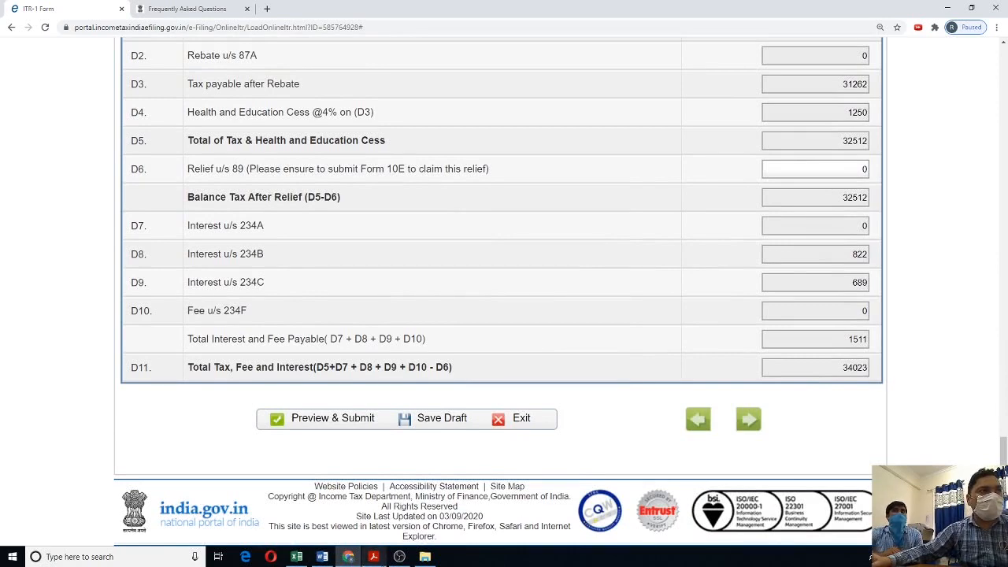
- Compare the Word document's 2019 total tax with arrears against the total tax, fee and interest in ITR-1 Part D
{"action": "left_click", "coordinate": [322, 557]}
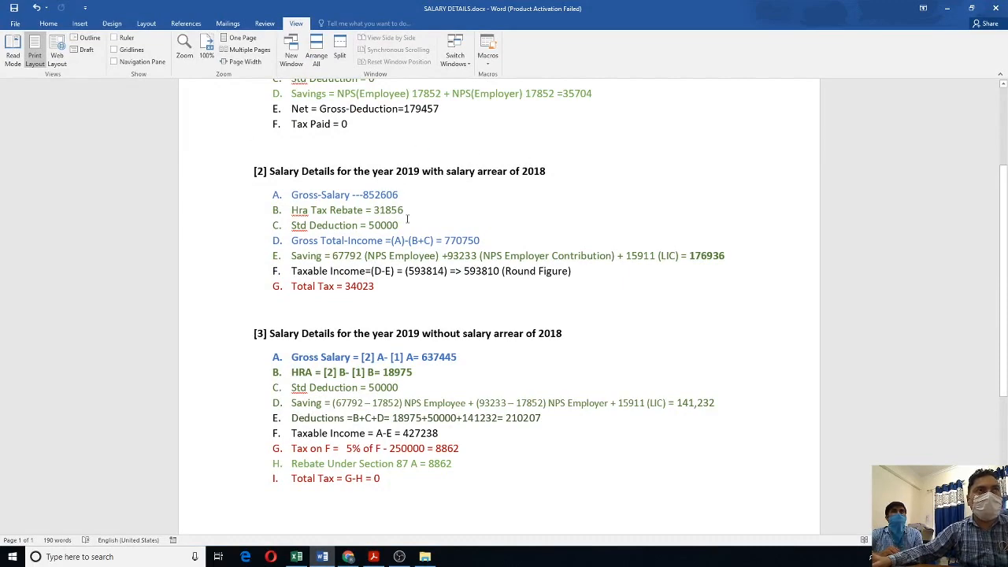
{"action": "left_click", "coordinate": [348, 557]}
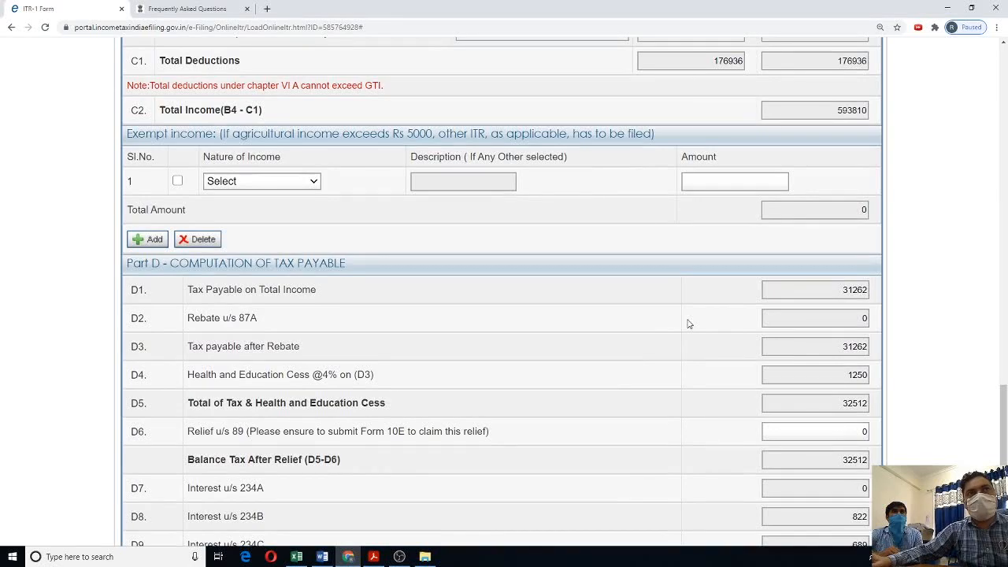
{"action": "scroll", "coordinate": [688, 324], "scroll_direction": "down", "scroll_amount": 4}
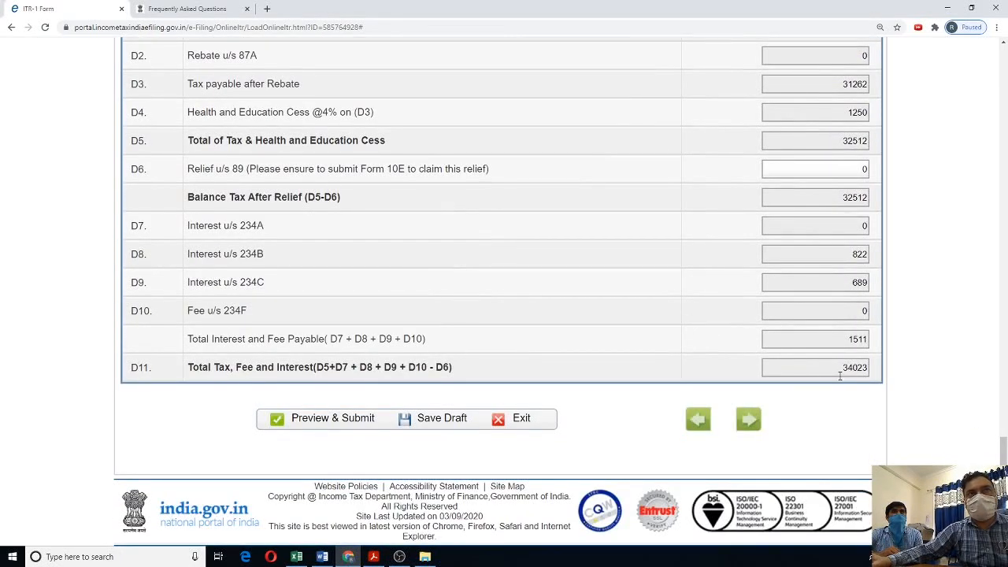
{"action": "scroll", "coordinate": [840, 376], "scroll_direction": "up", "scroll_amount": 4}
{"action": "scroll", "coordinate": [840, 377], "scroll_direction": "down", "scroll_amount": 3}
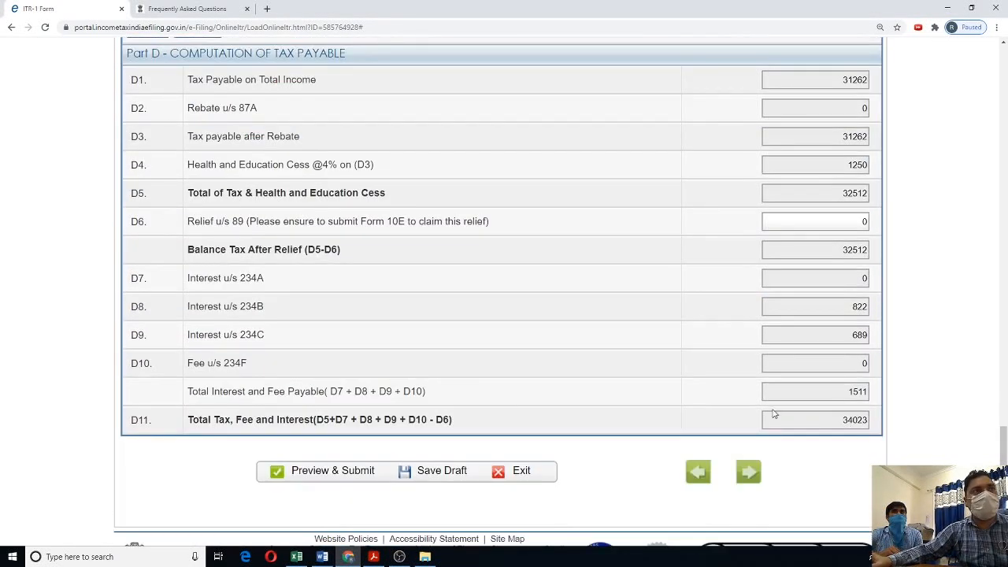
- Review the ITR-1 Part C deductions and the gross total income above them
{"action": "scroll", "coordinate": [773, 414], "scroll_direction": "up", "scroll_amount": 12}
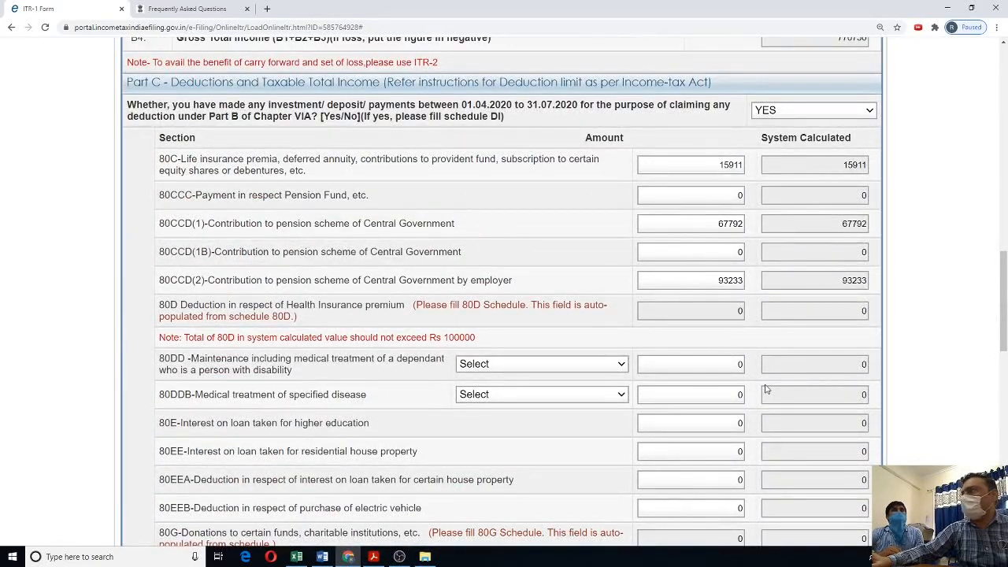
{"action": "scroll", "coordinate": [767, 389], "scroll_direction": "up", "scroll_amount": 1}
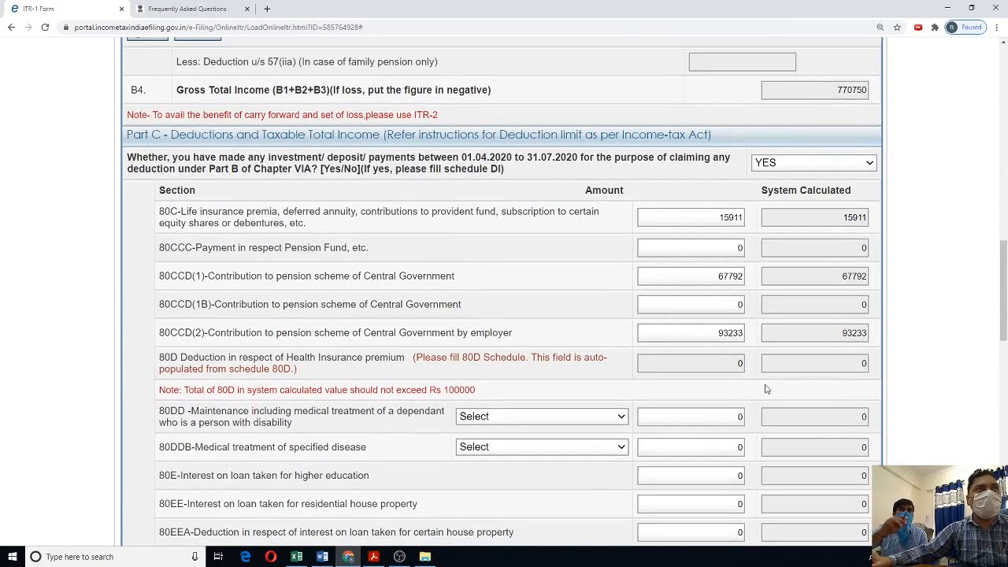
{"action": "scroll", "coordinate": [766, 389], "scroll_direction": "up", "scroll_amount": 1}
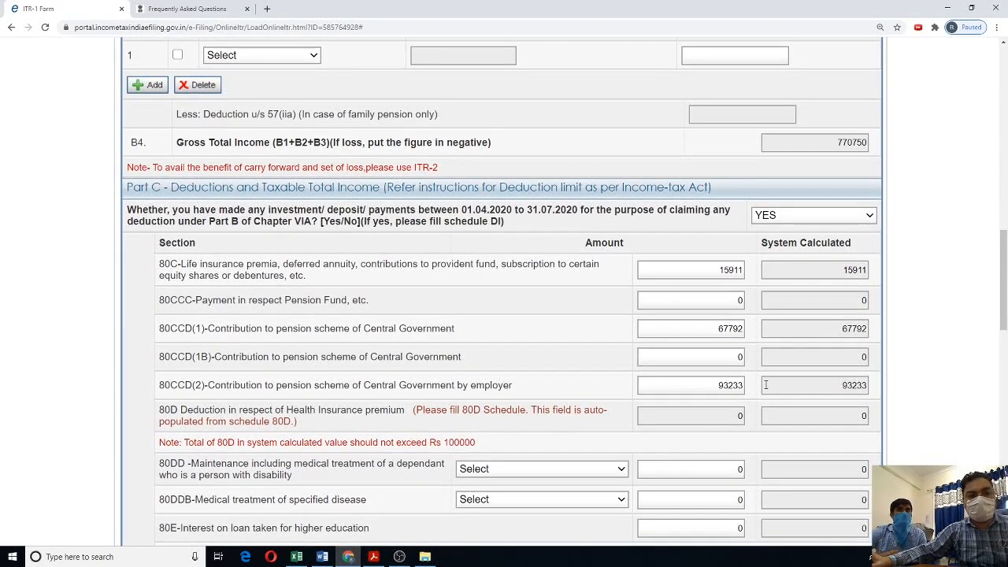
{"action": "scroll", "coordinate": [766, 386], "scroll_direction": "up", "scroll_amount": 7}
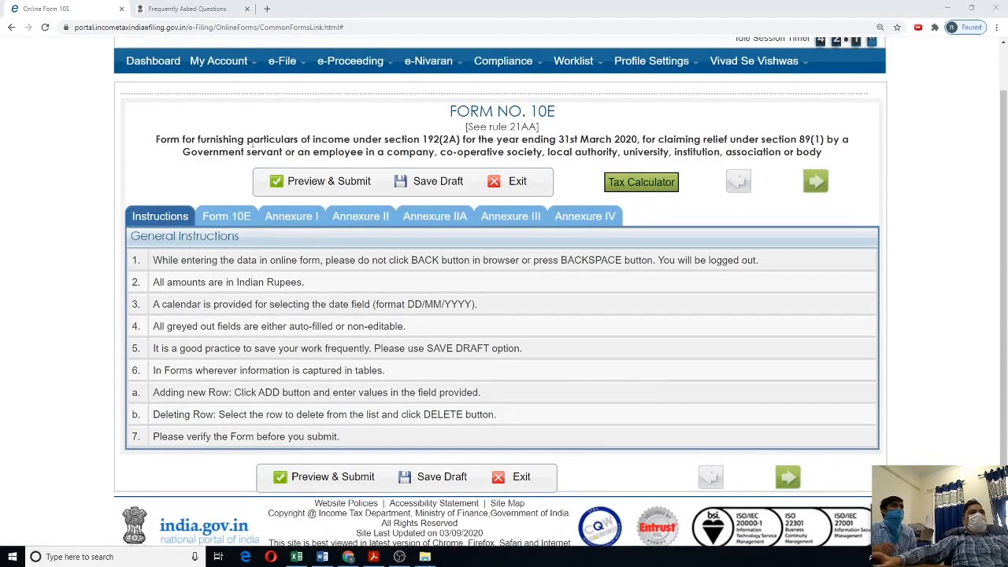
- Open the Form 10E employee details and proceed to Annexure I for arrears or advance salary
{"action": "mouse_move", "coordinate": [301, 67]}
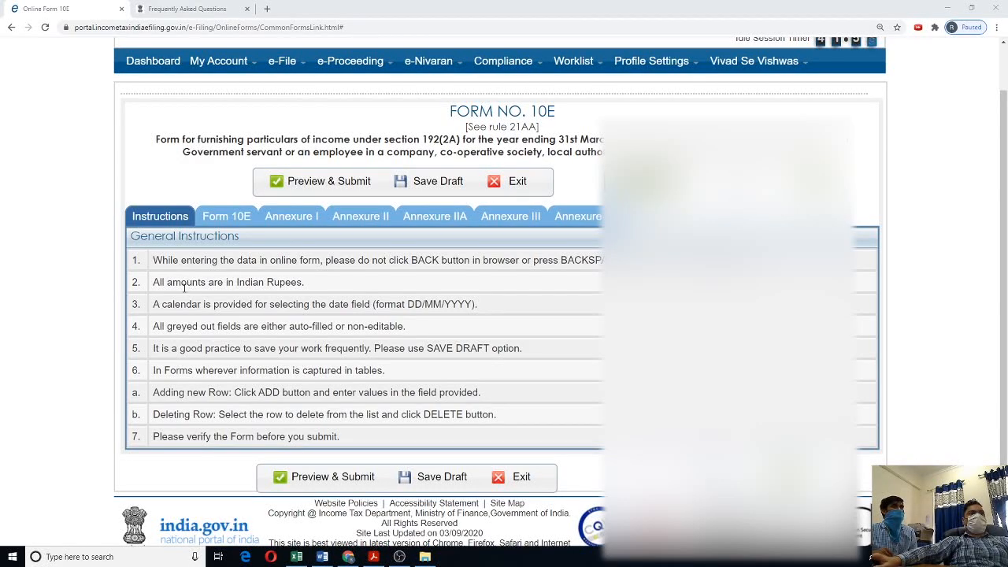
{"action": "left_click", "coordinate": [229, 218]}
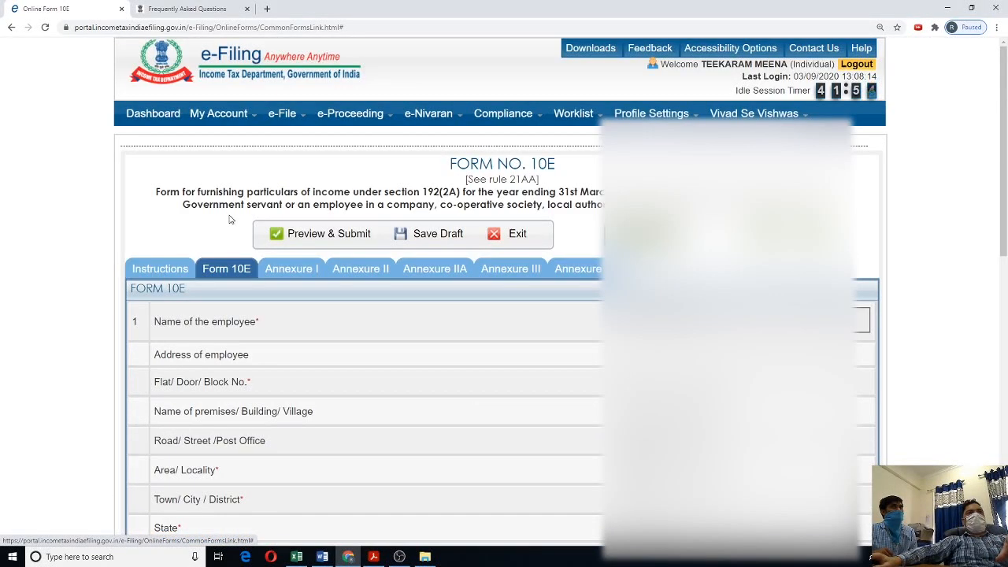
{"action": "scroll", "coordinate": [233, 226], "scroll_direction": "down", "scroll_amount": 1}
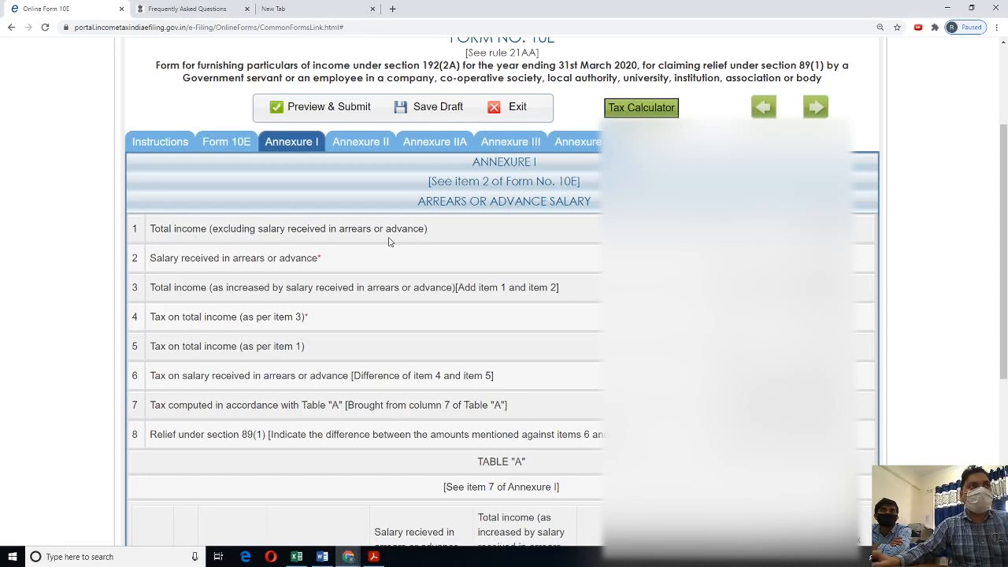
- Check the 2019 gross salary without arrears in the Word document and return to Form 10E's Annexure I in Chrome
{"action": "left_click", "coordinate": [323, 557]}
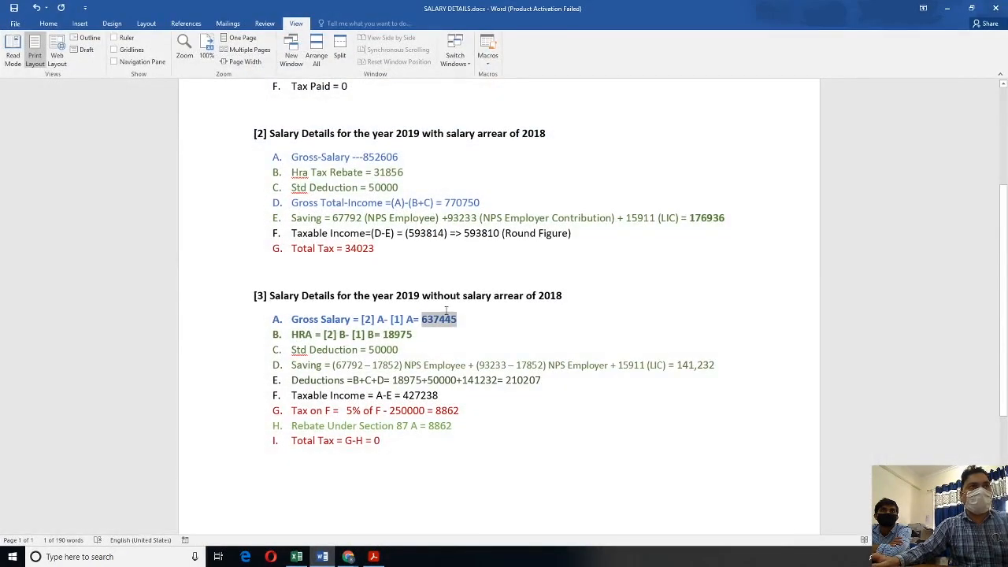
{"action": "left_click", "coordinate": [446, 320]}
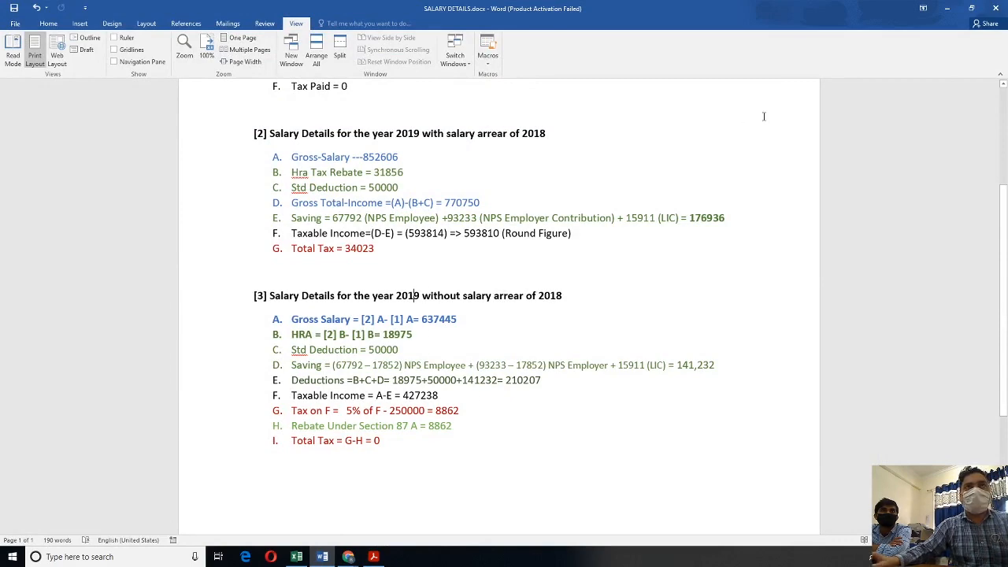
{"action": "left_click", "coordinate": [949, 8]}
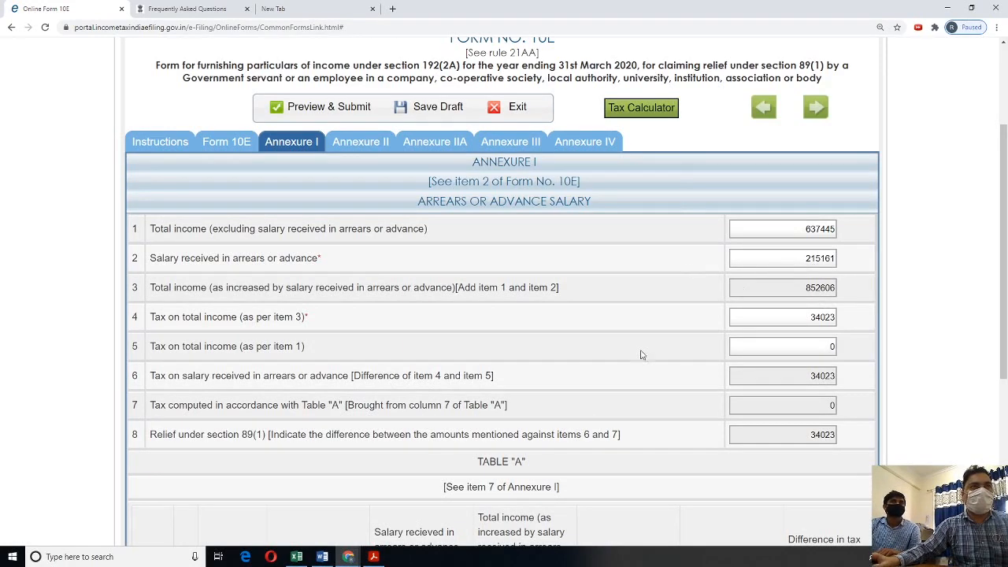
- Compare the 2018 gross salary and the 2019 total tax with arrears in the Word document against Annexure I in Chrome
{"action": "left_click", "coordinate": [322, 556]}
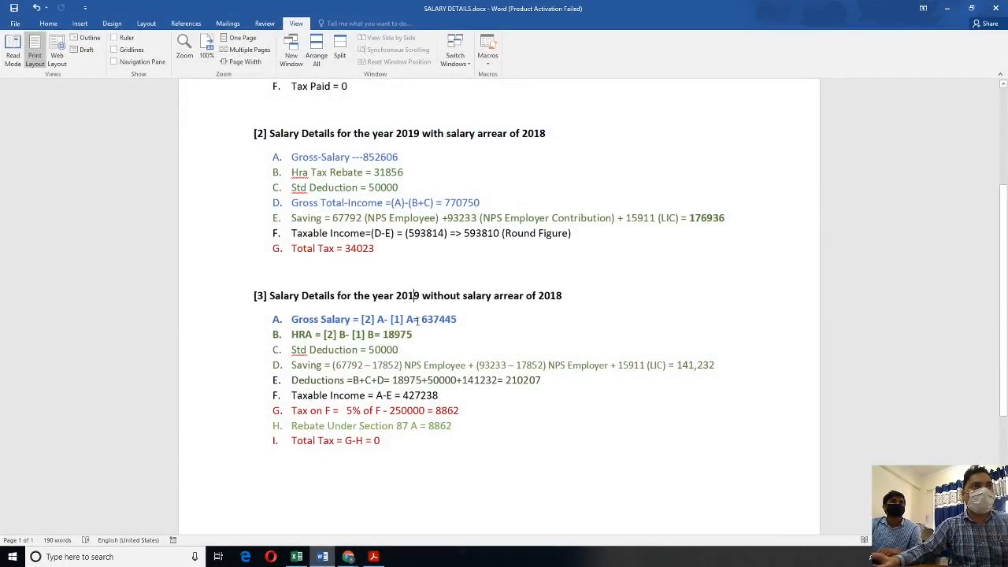
{"action": "scroll", "coordinate": [381, 229], "scroll_direction": "up", "scroll_amount": 2}
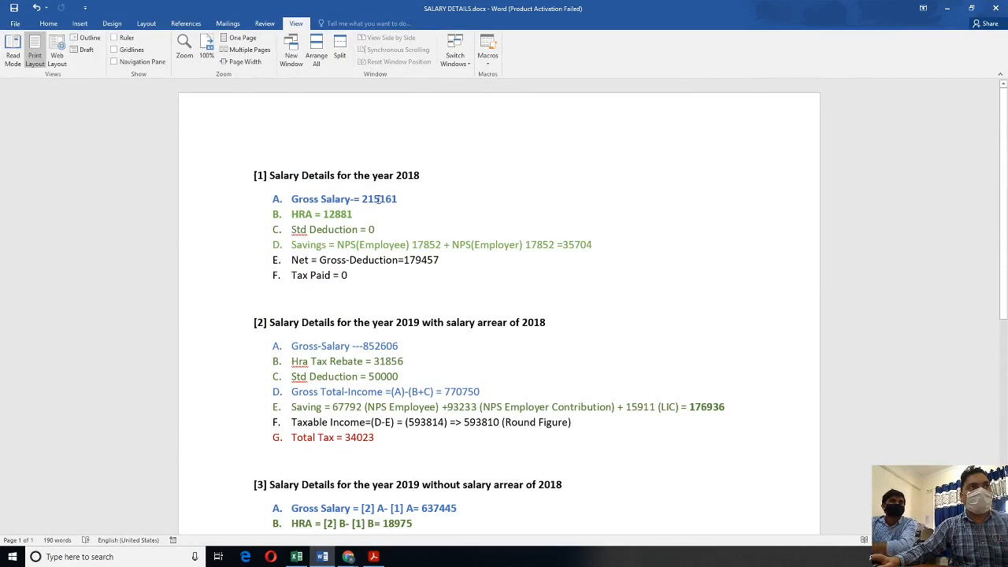
{"action": "left_click", "coordinate": [947, 8]}
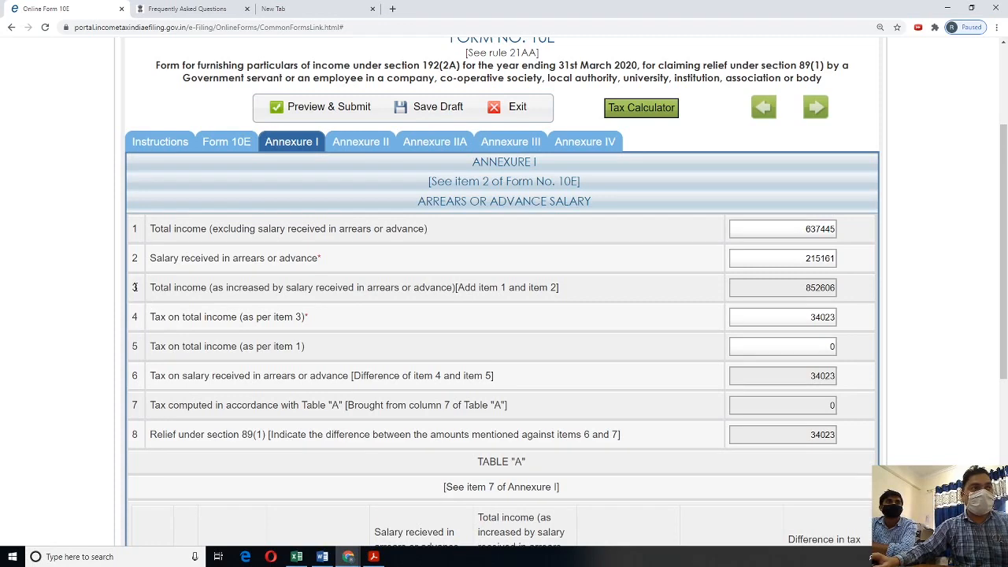
{"action": "left_click", "coordinate": [322, 557]}
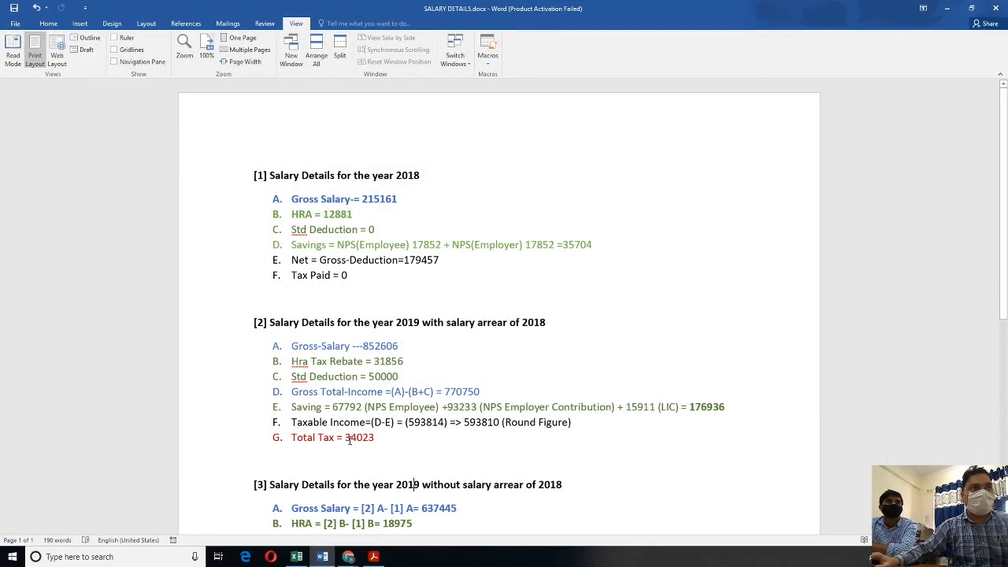
{"action": "left_click", "coordinate": [947, 8]}
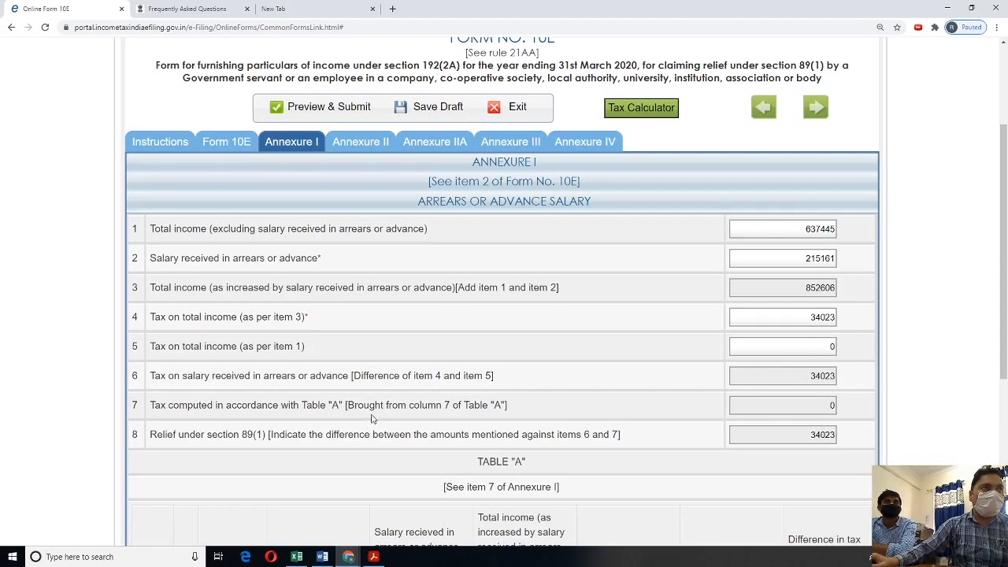
- Examine the 2018-19 row of Table A in Annexure I, column by column, and how its tax difference feeds items 7 and 8
{"action": "scroll", "coordinate": [371, 417], "scroll_direction": "down", "scroll_amount": 1}
{"action": "scroll", "coordinate": [362, 417], "scroll_direction": "down", "scroll_amount": 1}
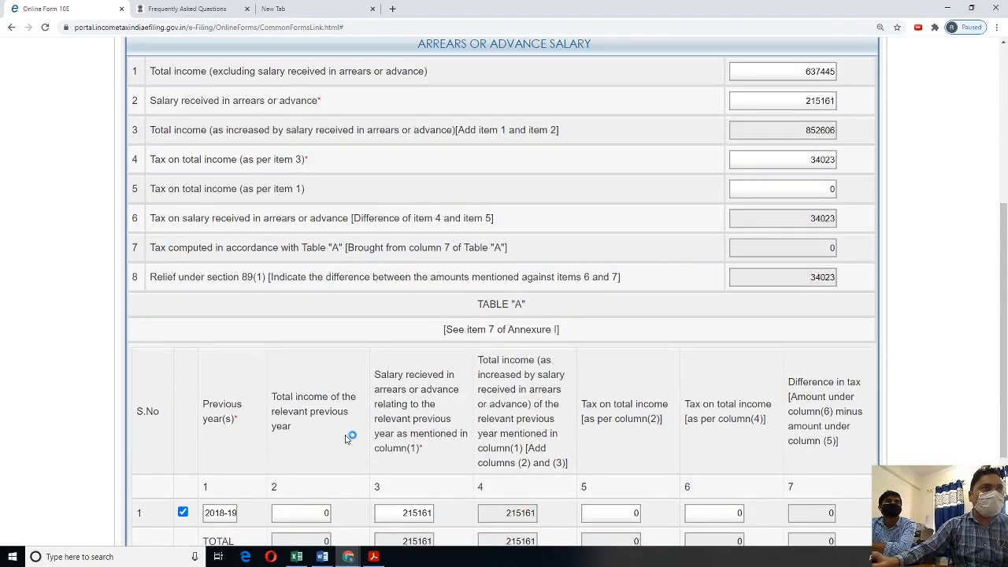
{"action": "scroll", "coordinate": [347, 438], "scroll_direction": "down", "scroll_amount": 1}
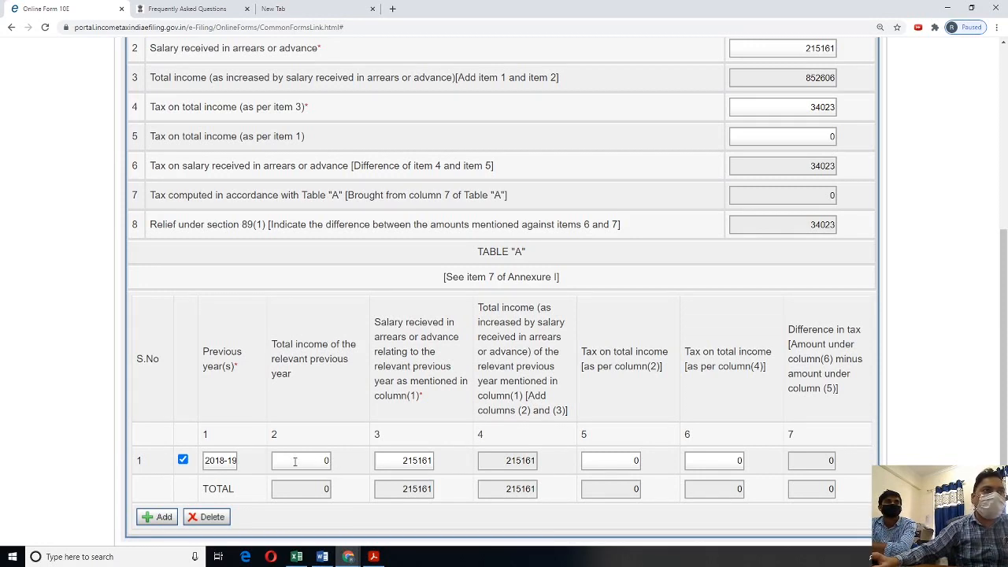
{"action": "left_click", "coordinate": [295, 461]}
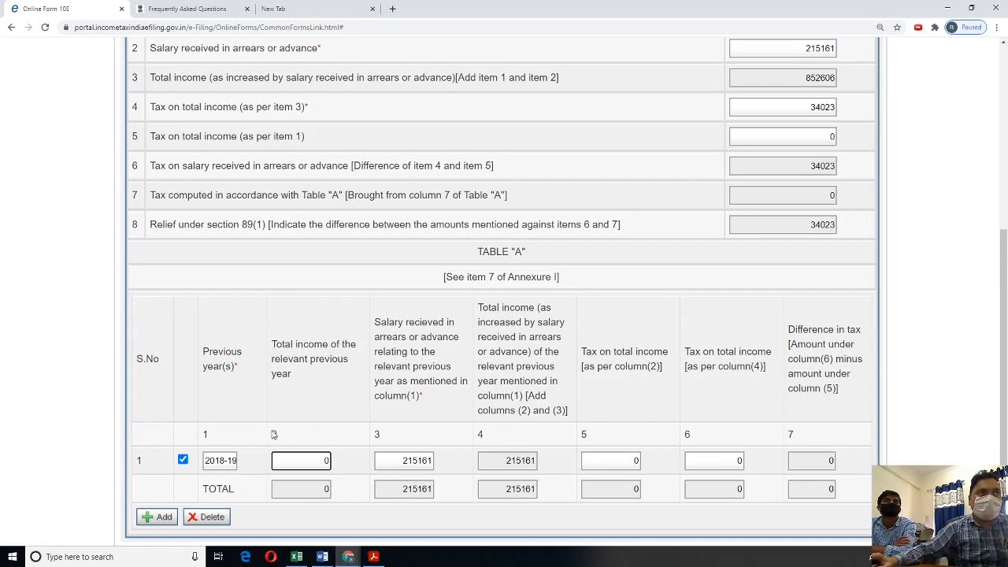
{"action": "left_click", "coordinate": [634, 461]}
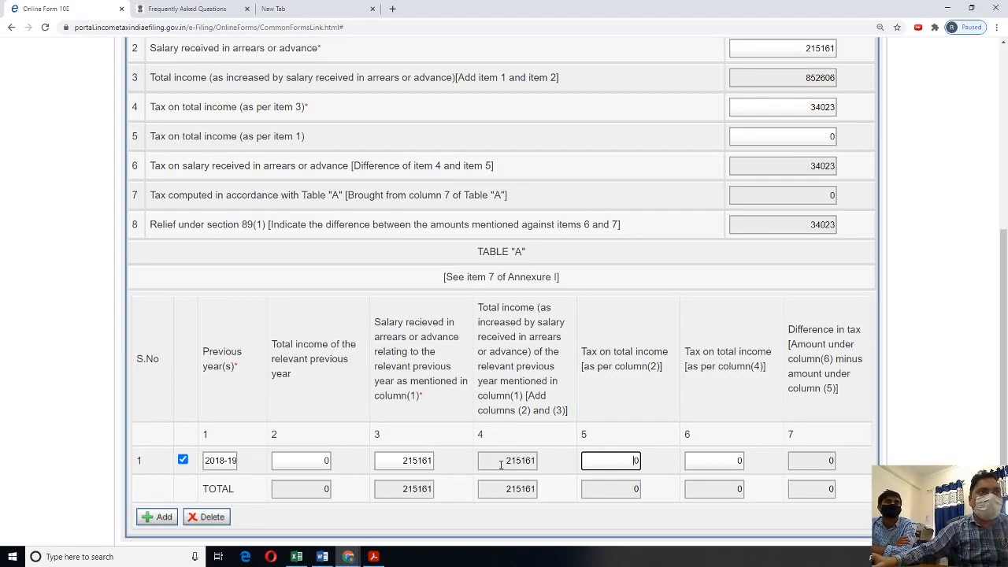
{"action": "left_click", "coordinate": [716, 460]}
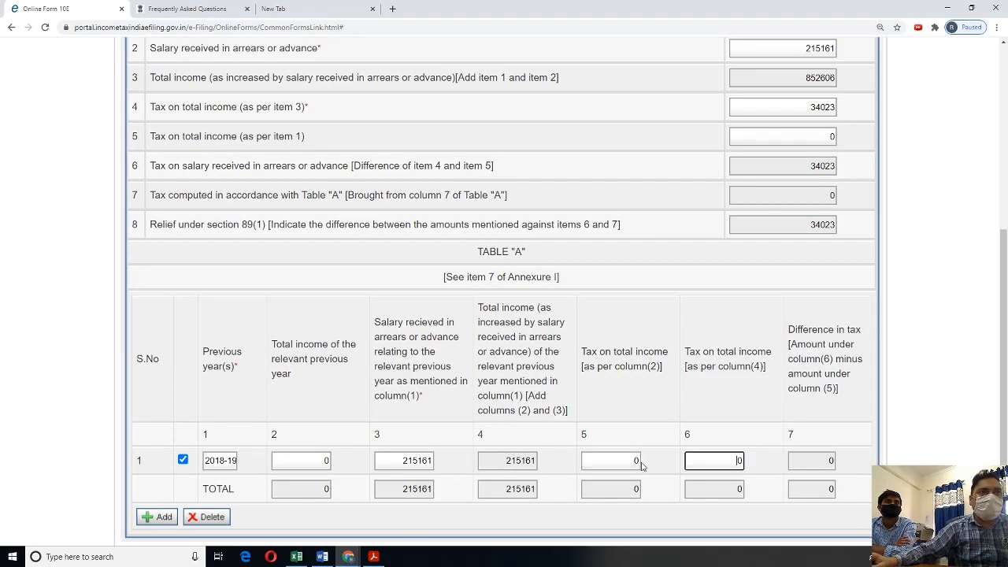
{"action": "left_click", "coordinate": [627, 463]}
{"action": "left_click", "coordinate": [689, 463]}
{"action": "left_click", "coordinate": [822, 460]}
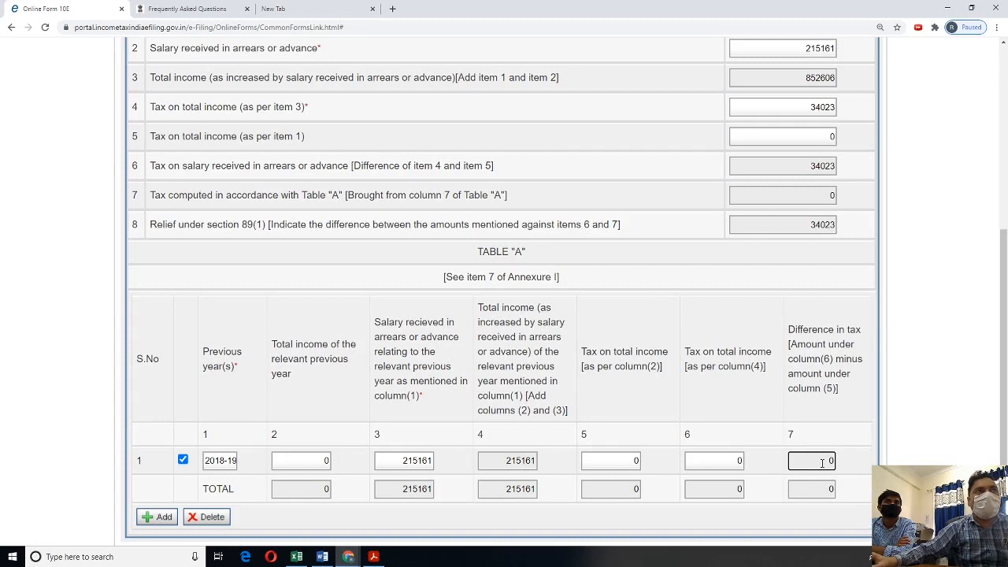
{"action": "left_click", "coordinate": [827, 196]}
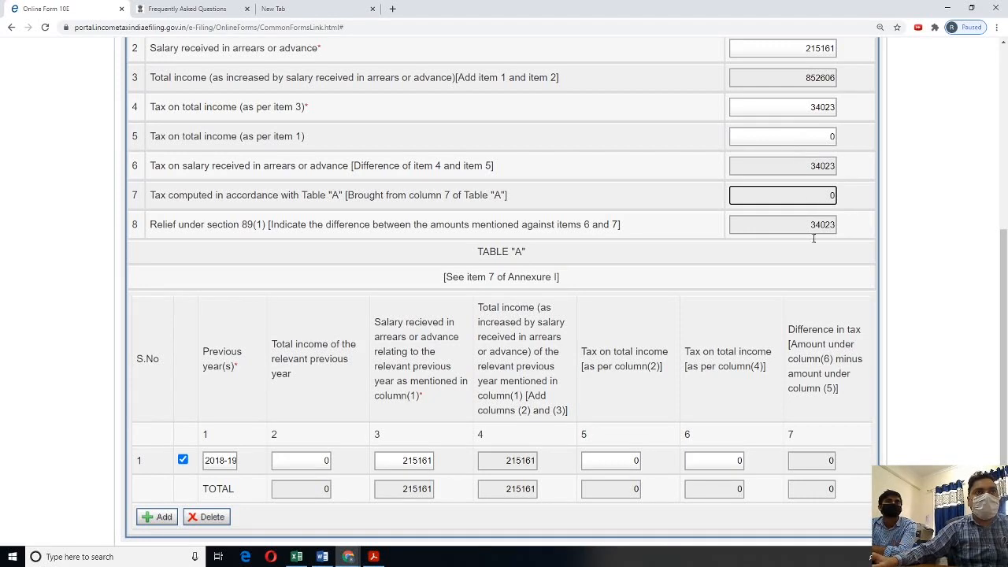
{"action": "left_click", "coordinate": [624, 460]}
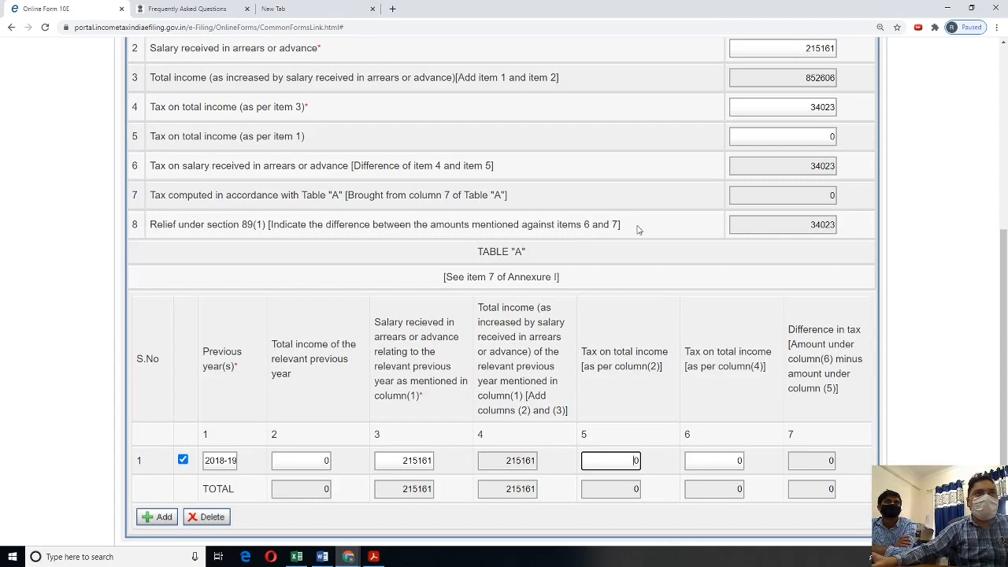
- Save the Form 10E draft, then submit the form from its preview
{"action": "scroll", "coordinate": [642, 236], "scroll_direction": "down", "scroll_amount": 3}
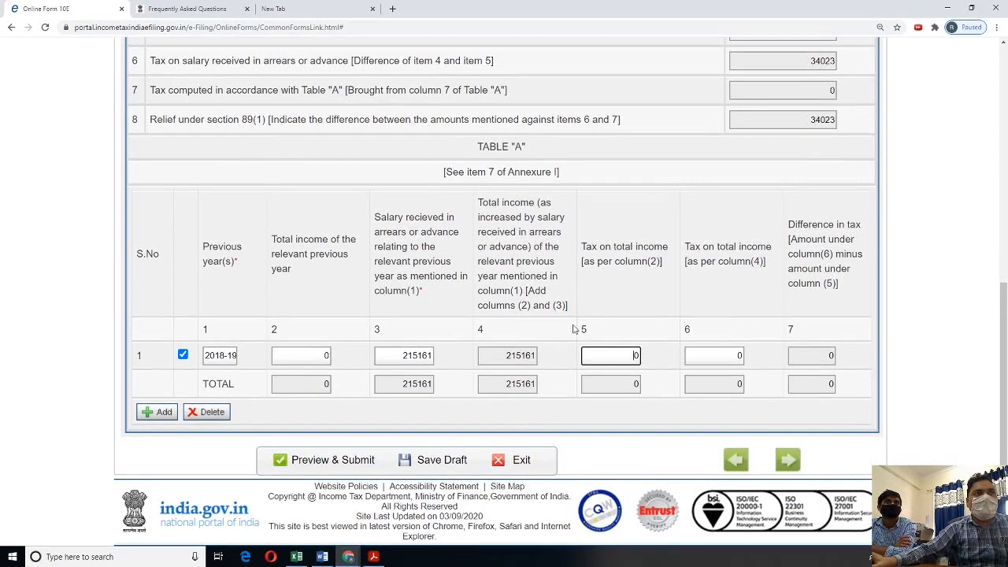
{"action": "left_click", "coordinate": [426, 464]}
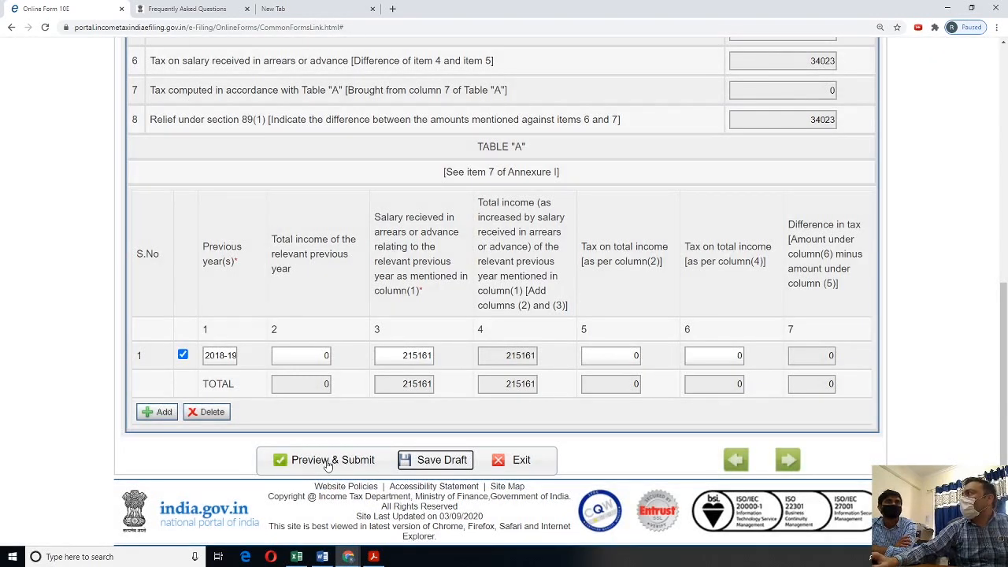
{"action": "left_click", "coordinate": [329, 463]}
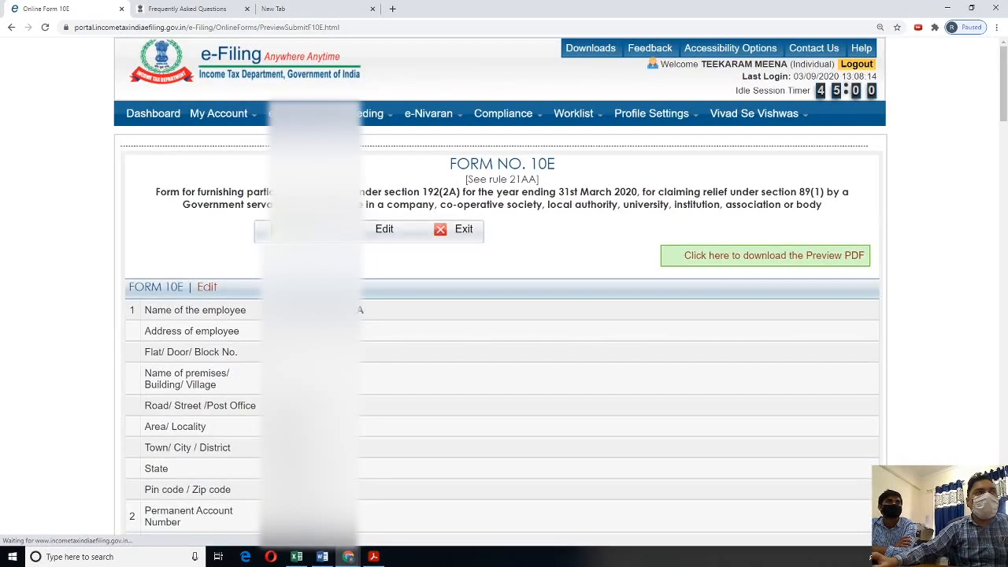
{"action": "scroll", "coordinate": [504, 315], "scroll_direction": "down", "scroll_amount": 3}
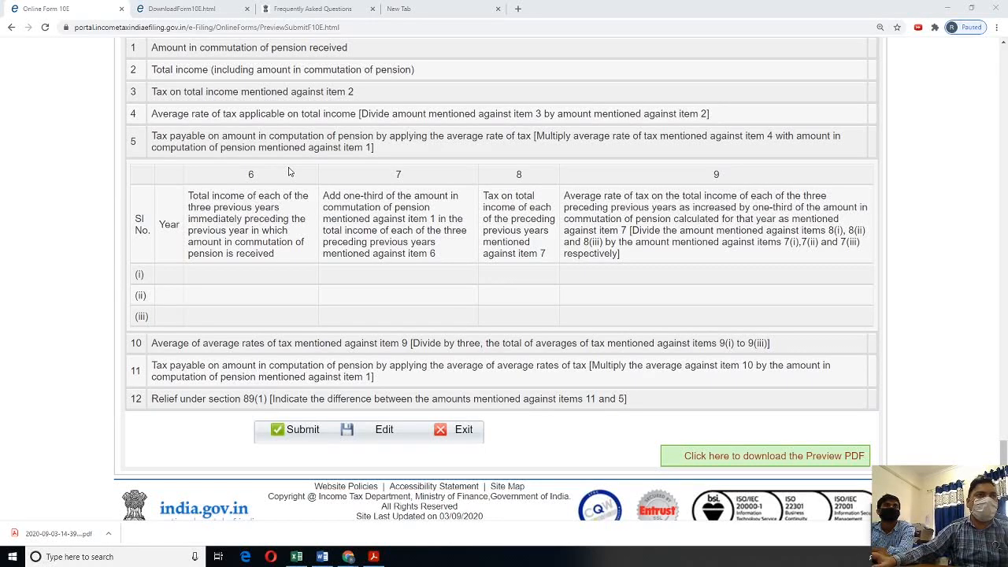
{"action": "left_click", "coordinate": [296, 432]}
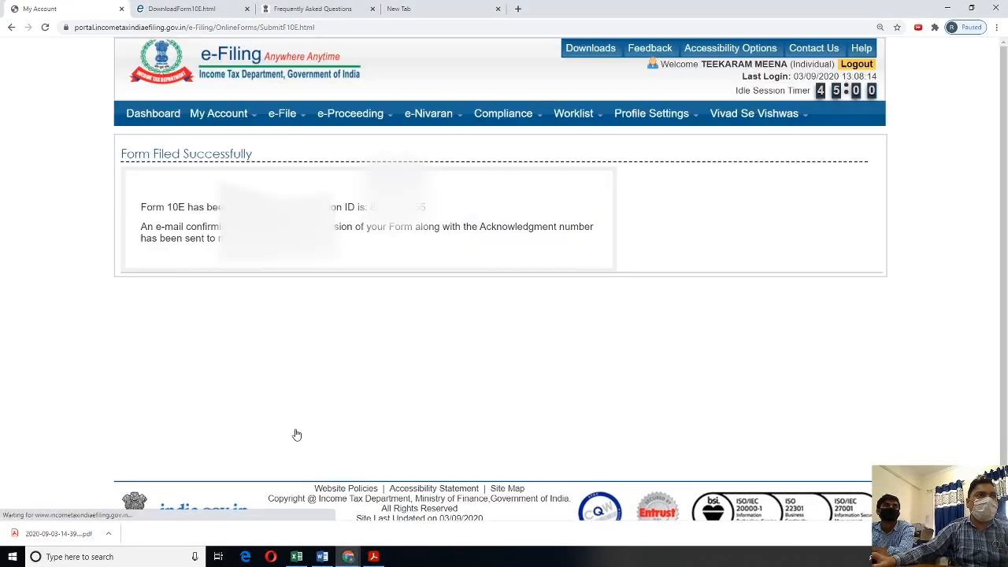
- Examine the ITR-1 income and tax computation, comparing entered and system-calculated Part C deductions and checking the Part D section 89 relief
{"action": "scroll", "coordinate": [297, 433], "scroll_direction": "down", "scroll_amount": 1}
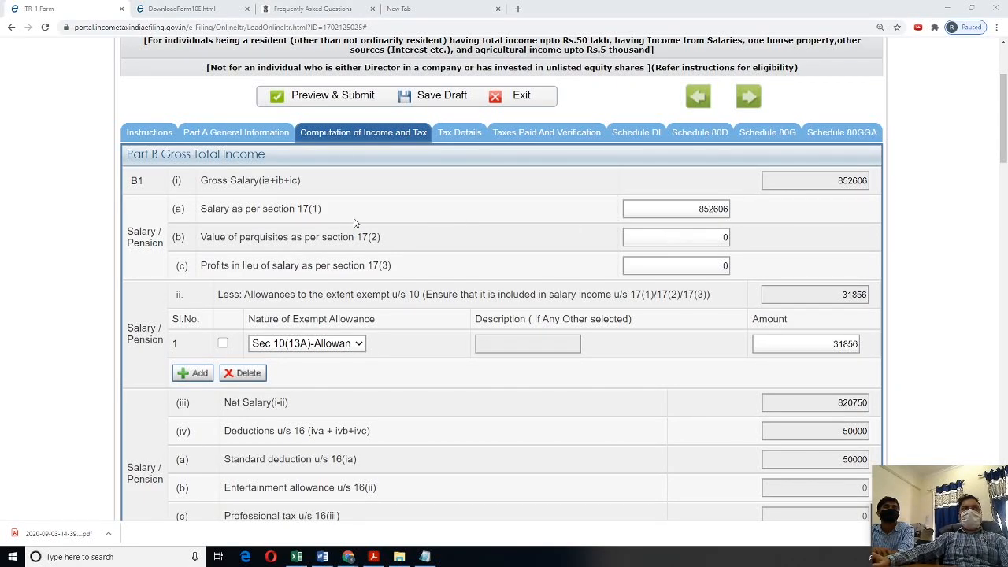
{"action": "scroll", "coordinate": [355, 223], "scroll_direction": "down", "scroll_amount": 13}
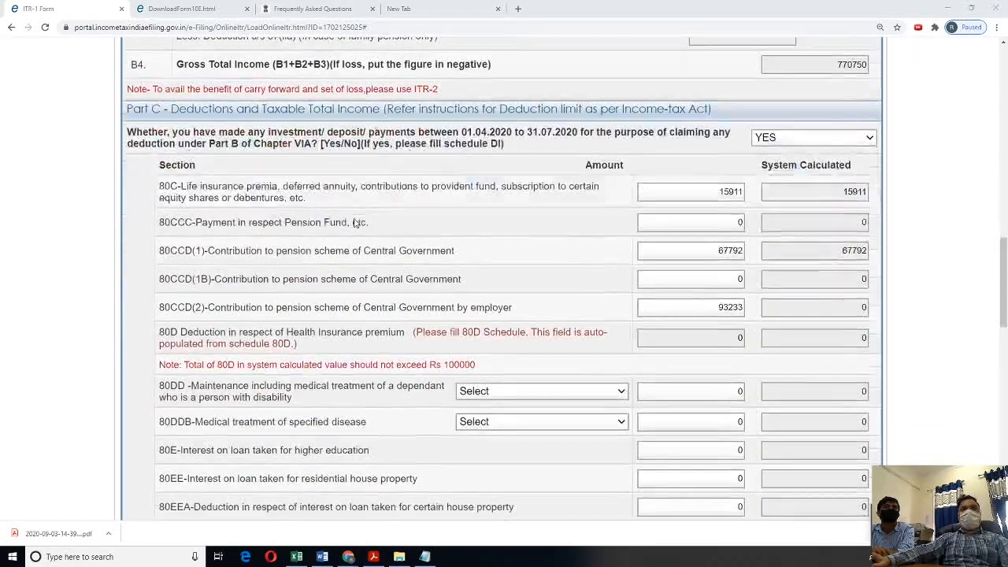
{"action": "scroll", "coordinate": [355, 222], "scroll_direction": "down", "scroll_amount": 10}
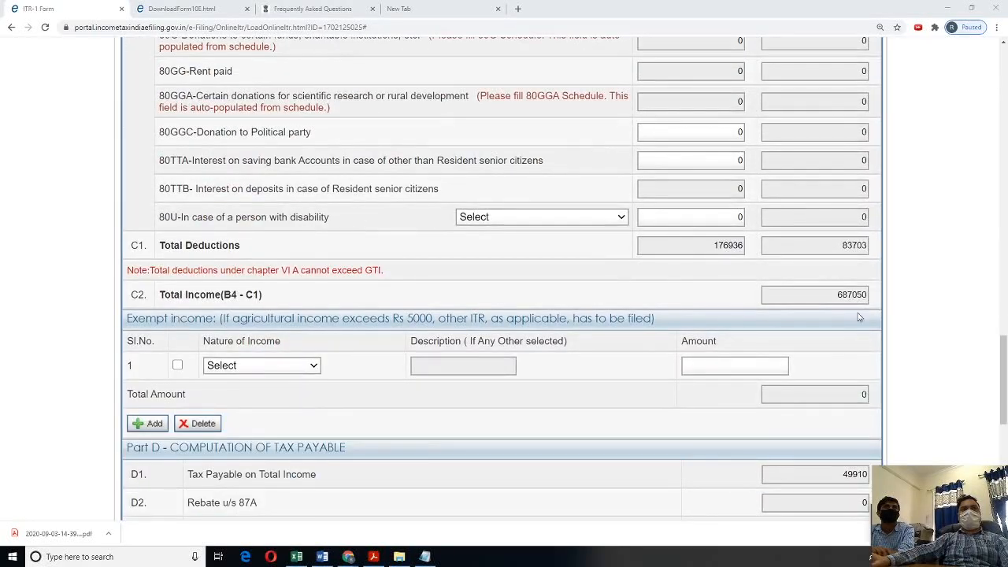
{"action": "scroll", "coordinate": [709, 253], "scroll_direction": "up", "scroll_amount": 3}
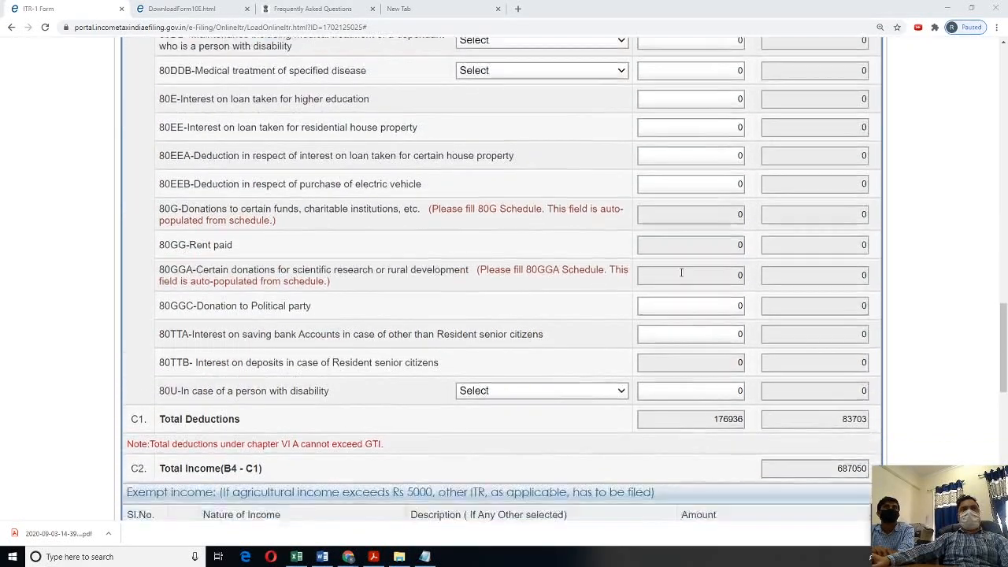
{"action": "scroll", "coordinate": [713, 236], "scroll_direction": "down", "scroll_amount": 4}
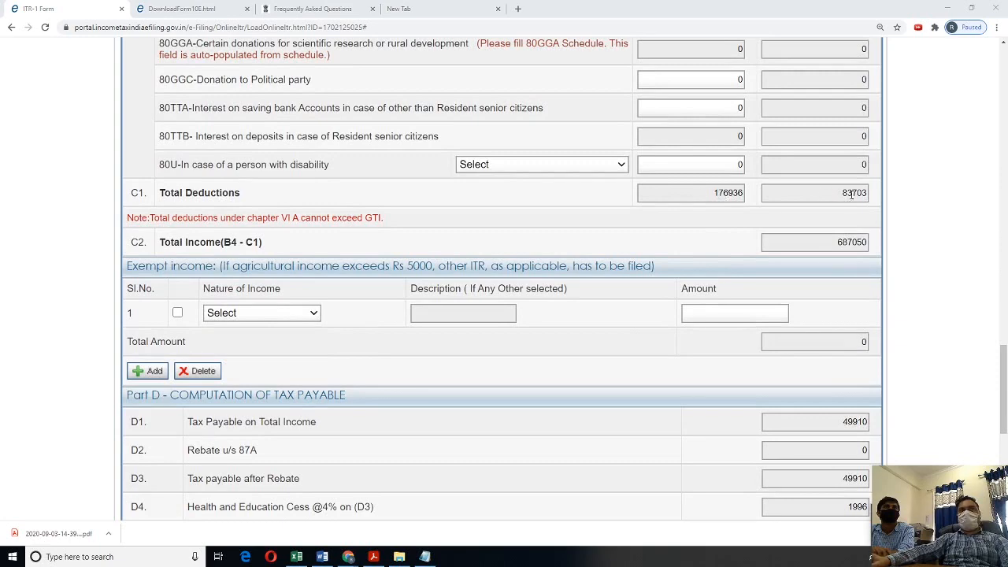
{"action": "scroll", "coordinate": [716, 221], "scroll_direction": "up", "scroll_amount": 3}
{"action": "scroll", "coordinate": [717, 222], "scroll_direction": "up", "scroll_amount": 3}
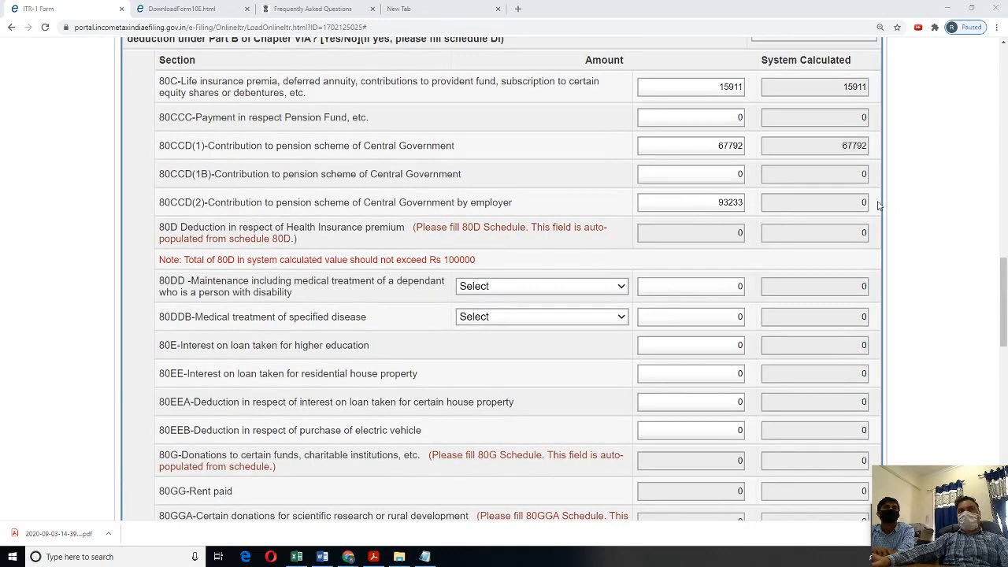
{"action": "scroll", "coordinate": [857, 201], "scroll_direction": "down", "scroll_amount": 7}
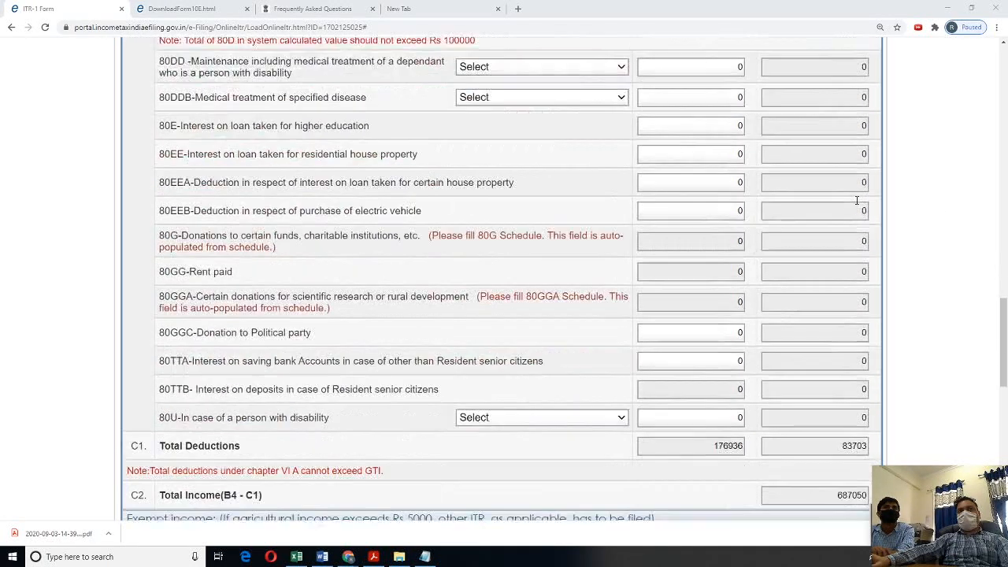
{"action": "scroll", "coordinate": [857, 201], "scroll_direction": "down", "scroll_amount": 2}
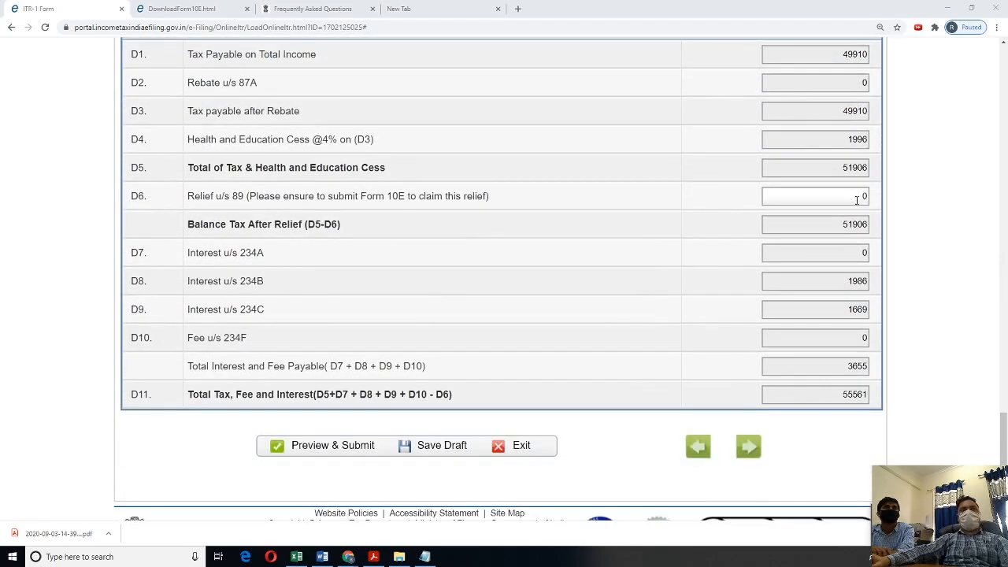
- Return to ITR-1 Part A General Information, set the nature of employment to Central Government and save the draft
{"action": "left_click", "coordinate": [697, 453]}
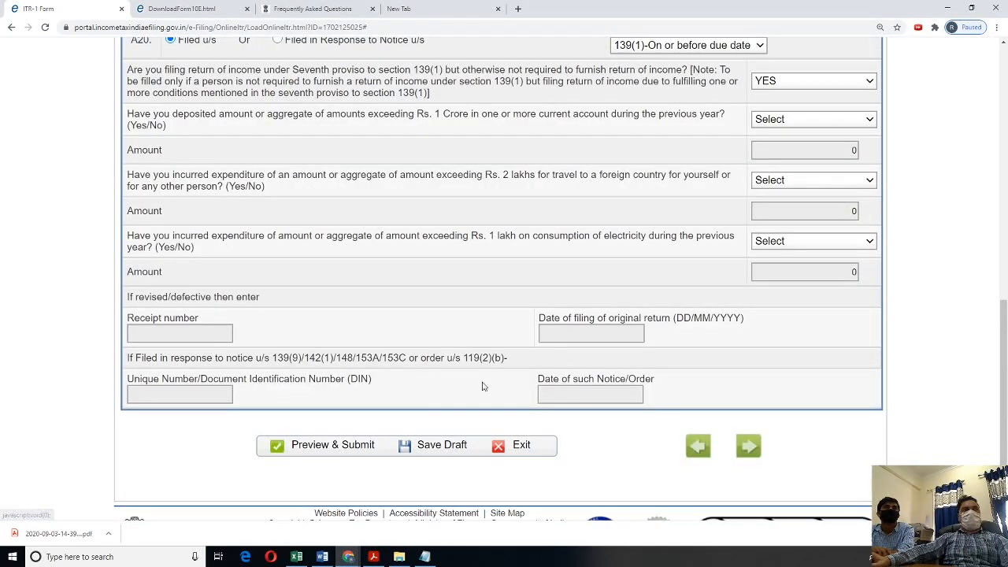
{"action": "scroll", "coordinate": [375, 369], "scroll_direction": "up", "scroll_amount": 2}
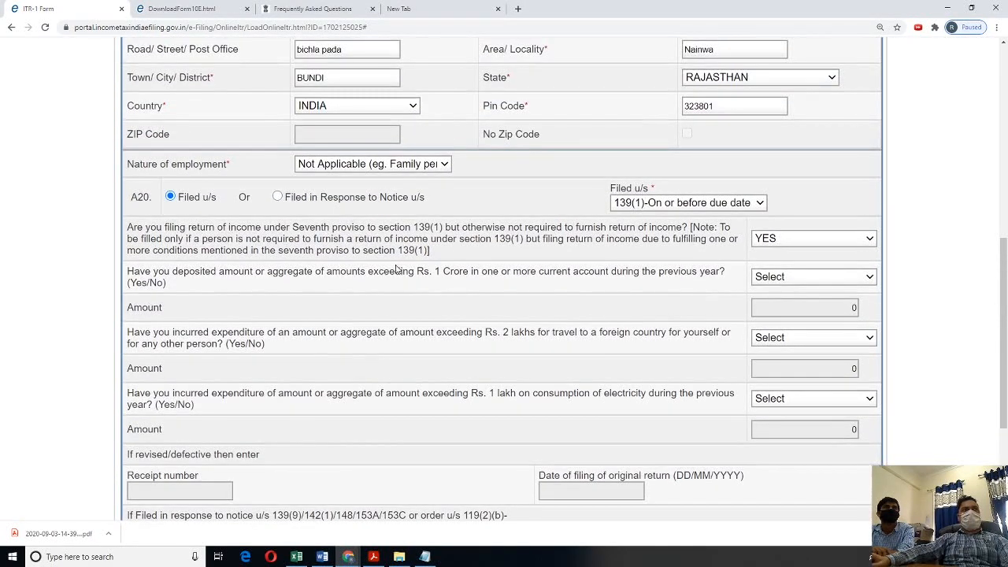
{"action": "left_click", "coordinate": [439, 166]}
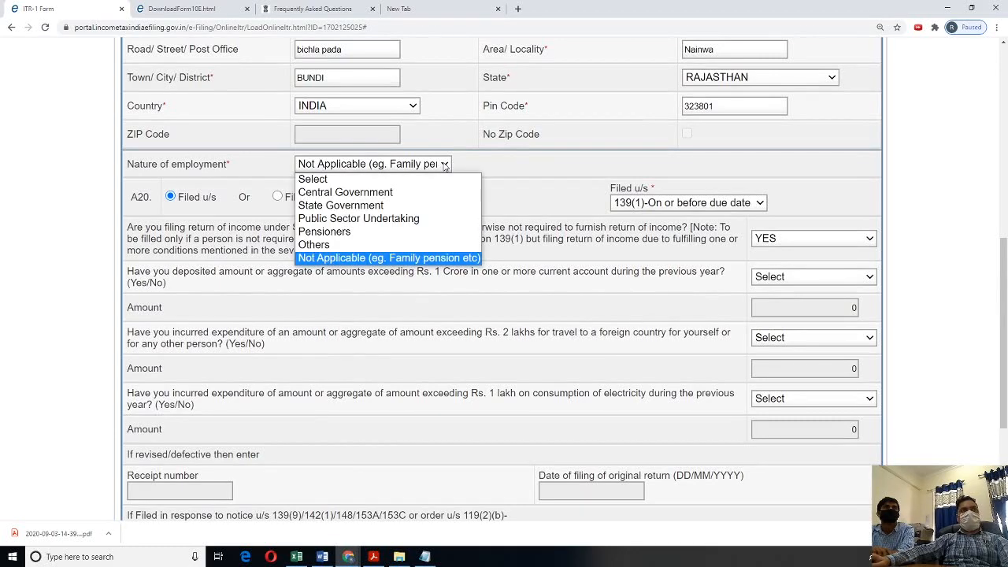
{"action": "left_click", "coordinate": [366, 194]}
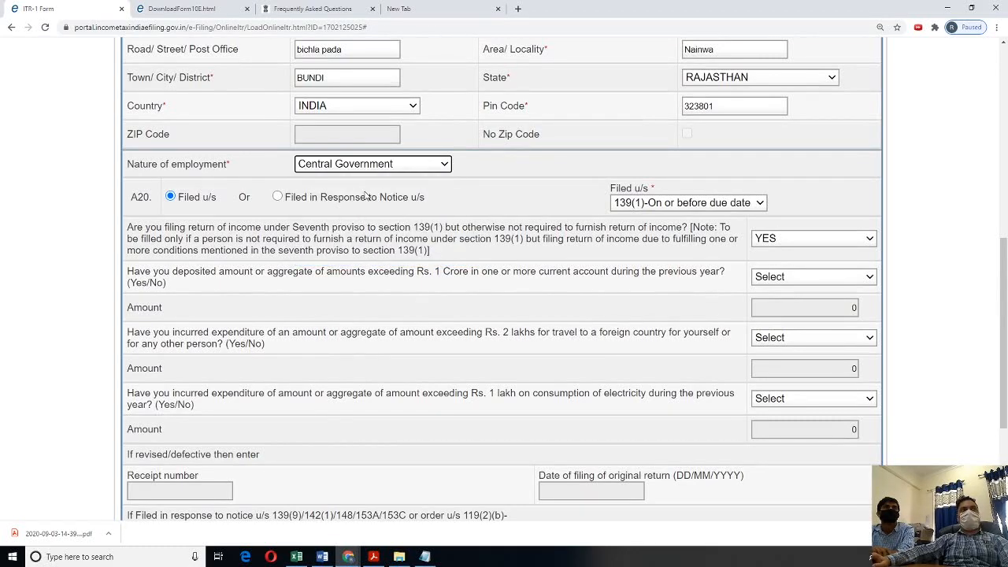
{"action": "scroll", "coordinate": [532, 268], "scroll_direction": "down", "scroll_amount": 3}
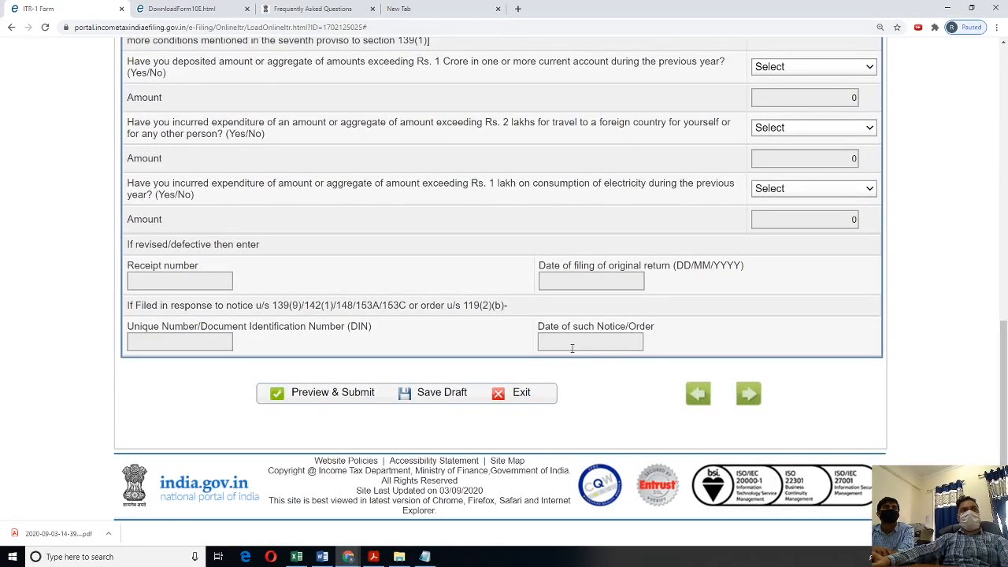
{"action": "left_click", "coordinate": [451, 393]}
- Answer NO to filing under the seventh proviso to section 139(1) in Part A and save the draft
{"action": "scroll", "coordinate": [738, 308], "scroll_direction": "up", "scroll_amount": 2}
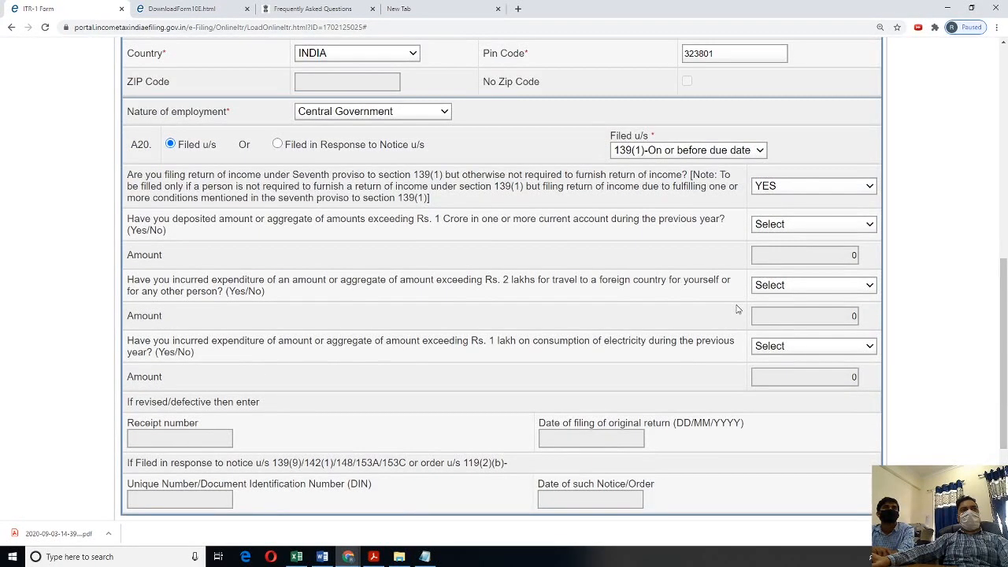
{"action": "left_click", "coordinate": [814, 187]}
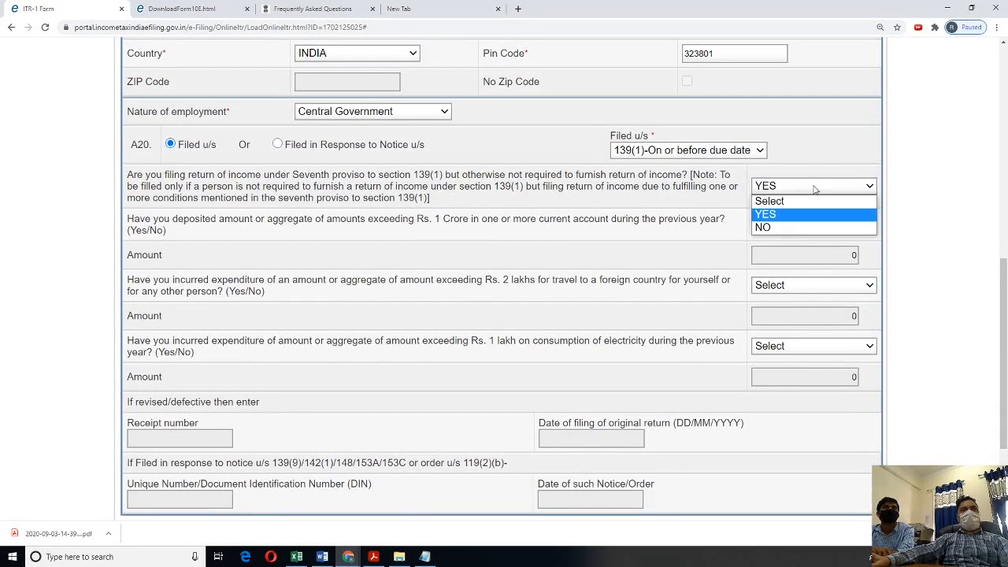
{"action": "left_click", "coordinate": [762, 228]}
{"action": "scroll", "coordinate": [703, 370], "scroll_direction": "down", "scroll_amount": 2}
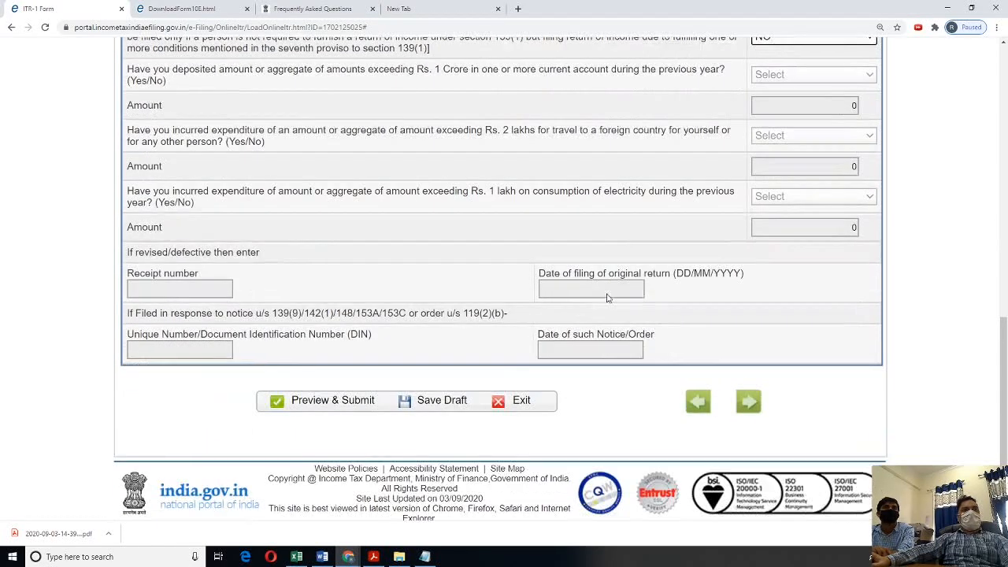
{"action": "left_click", "coordinate": [433, 393]}
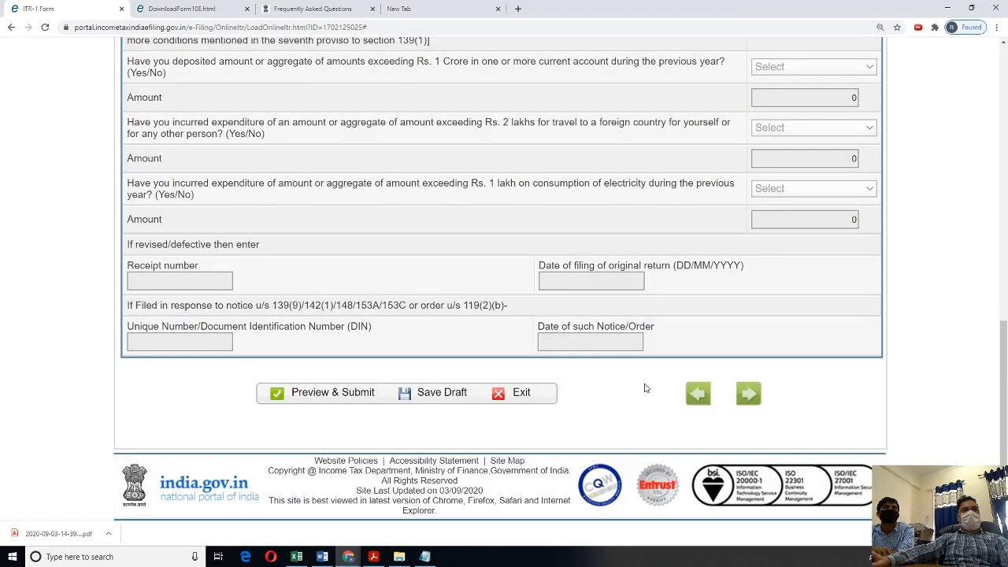
- Enter 34023 as the relief u/s 89 (D6) in Part D of the ITR-1 tax computation and recalculate the totals
{"action": "left_click", "coordinate": [750, 396]}
{"action": "scroll", "coordinate": [696, 277], "scroll_direction": "up", "scroll_amount": 5}
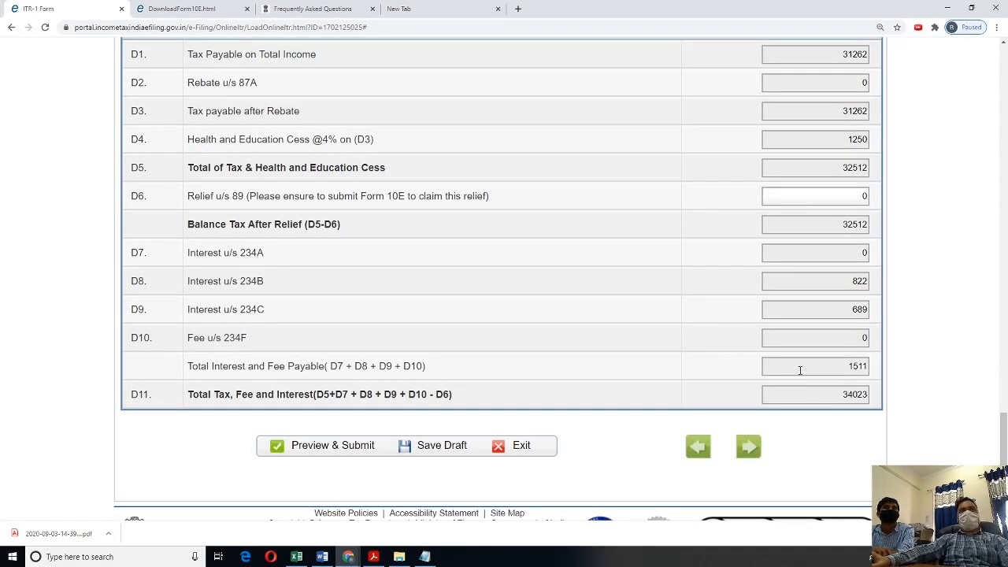
{"action": "scroll", "coordinate": [795, 365], "scroll_direction": "up", "scroll_amount": 1}
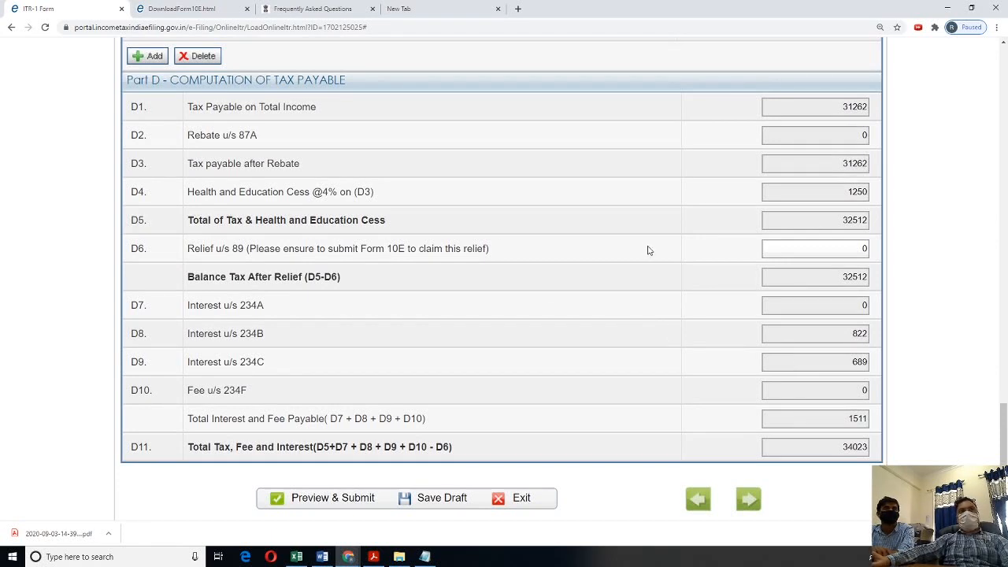
{"action": "left_click", "coordinate": [837, 250]}
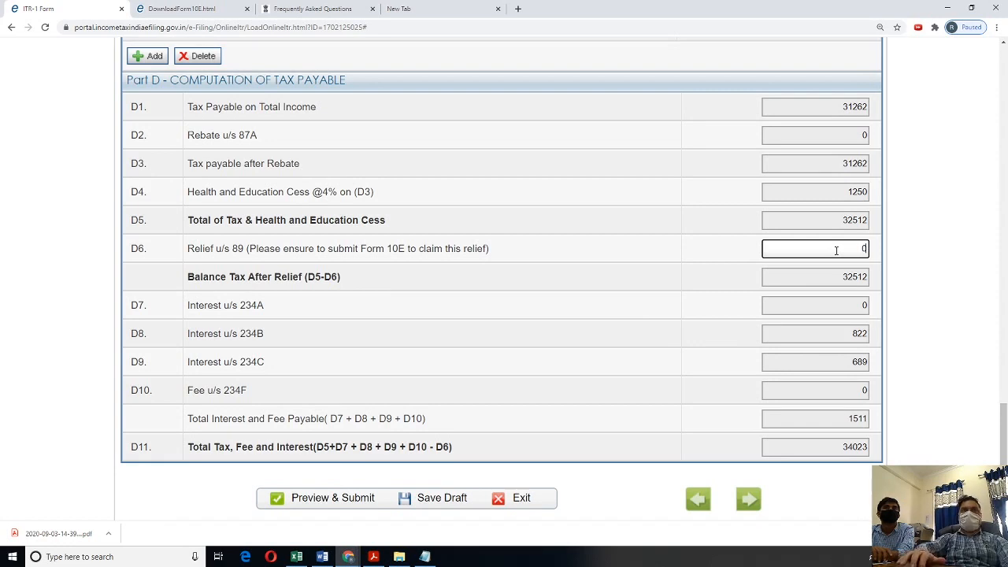
{"action": "type", "text": "3"}
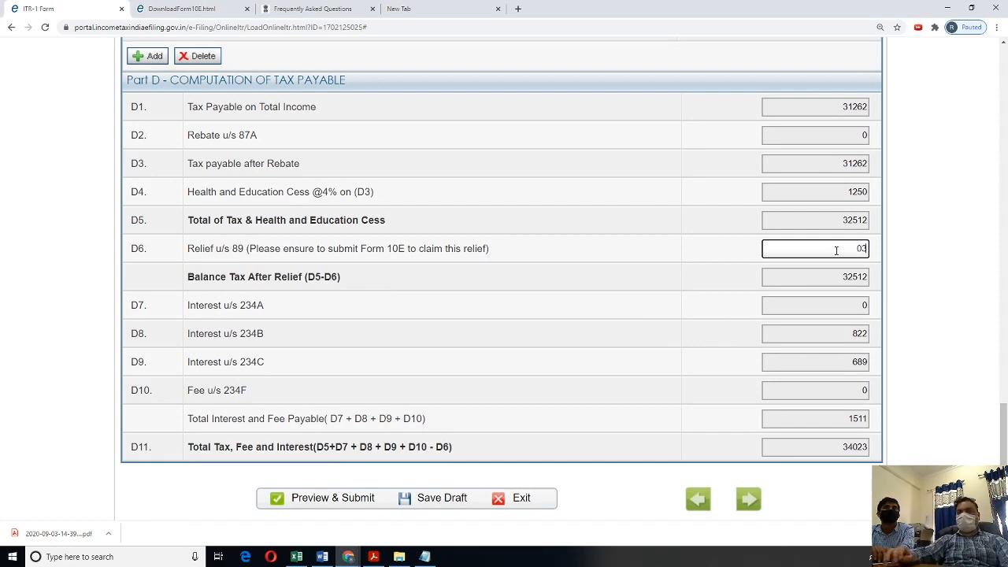
{"action": "type", "text": "40"}
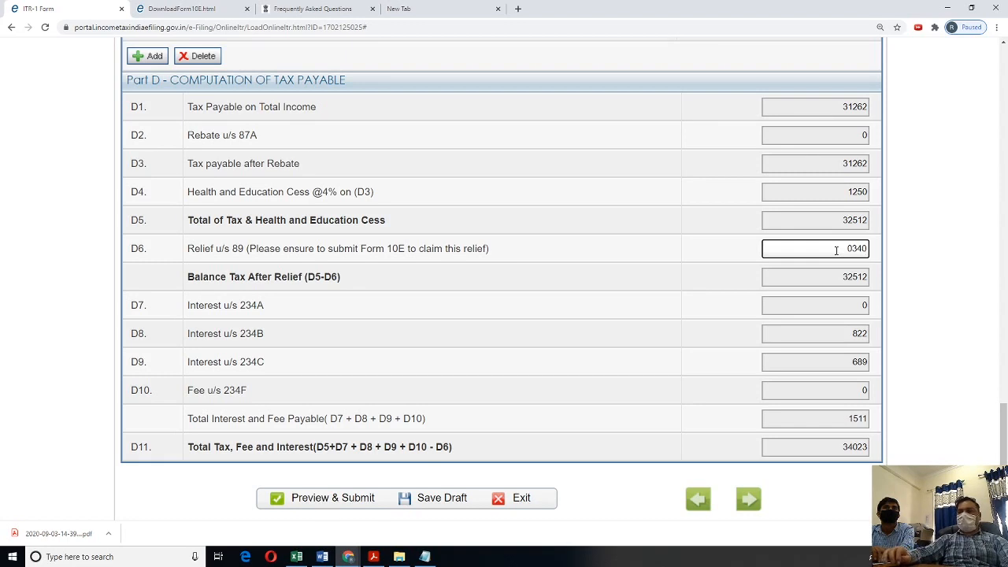
{"action": "type", "text": "23"}
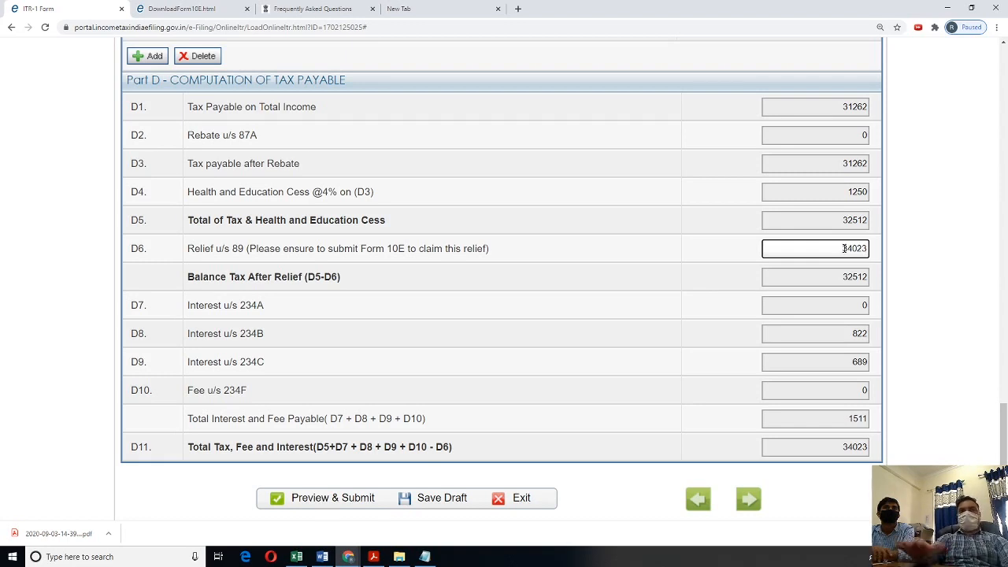
{"action": "left_click", "coordinate": [829, 448]}
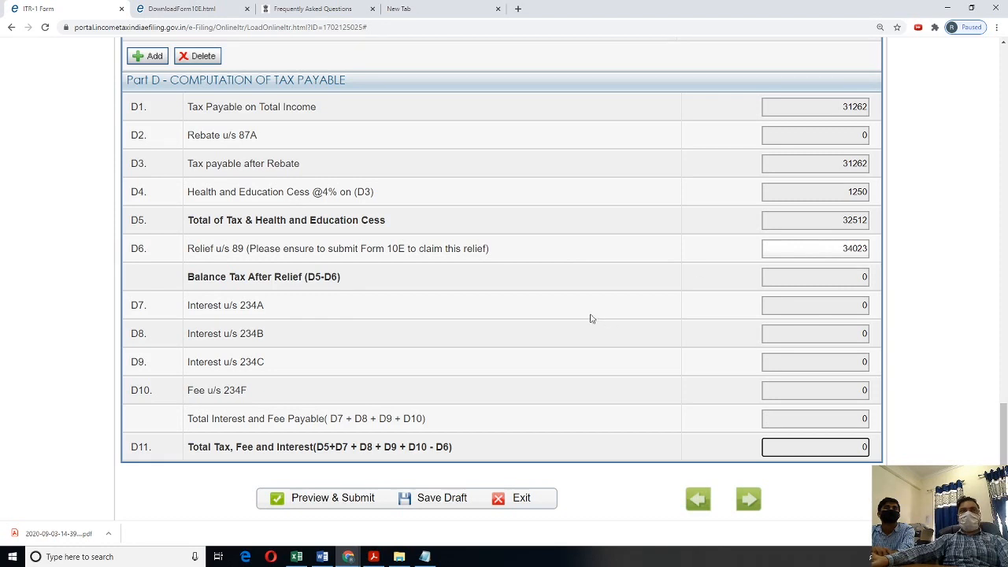
- Submit the ITR-1 return from its preview, choosing Aadhaar OTP as the verification option
{"action": "left_click", "coordinate": [334, 498]}
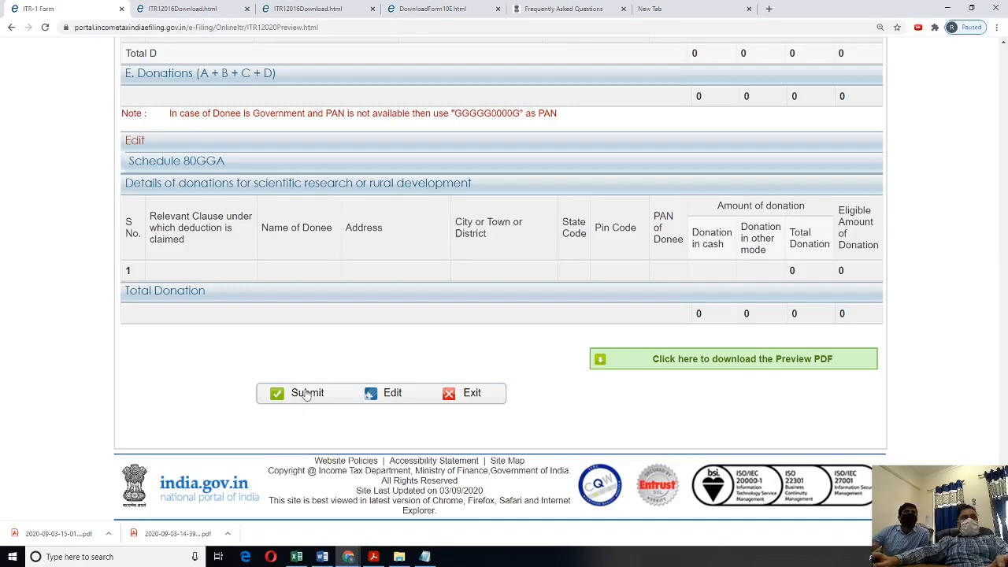
{"action": "left_click", "coordinate": [306, 394]}
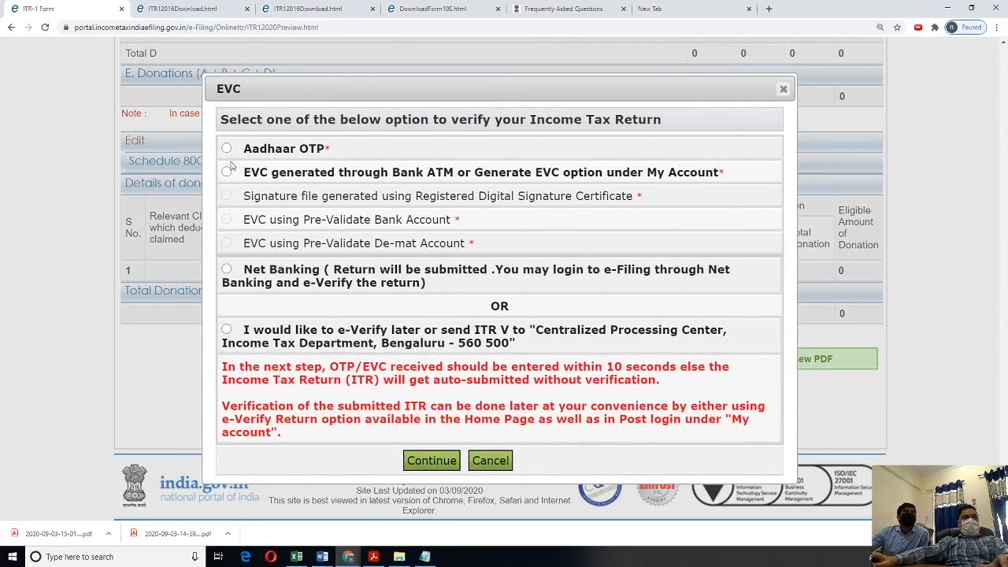
{"action": "left_click", "coordinate": [227, 149]}
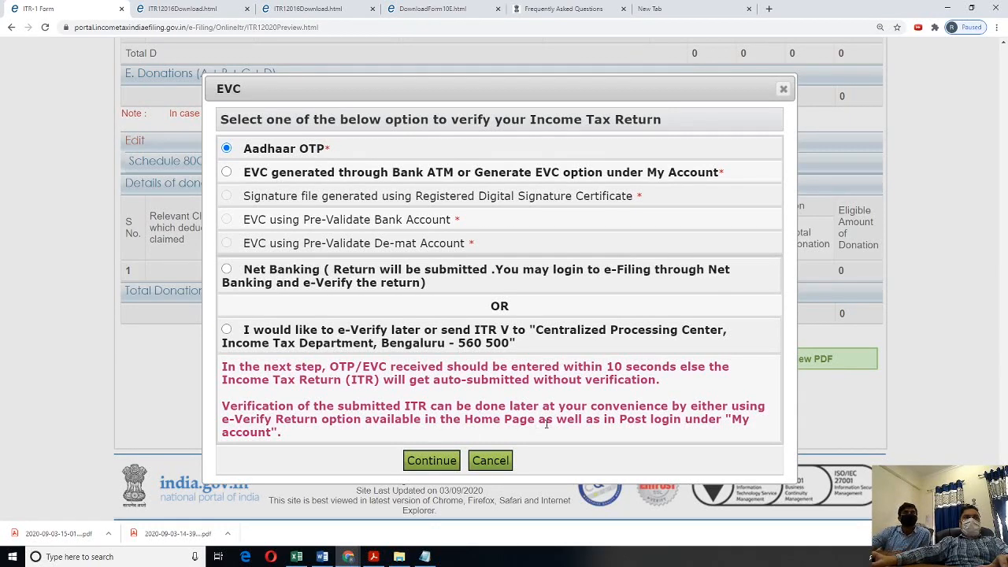
{"action": "left_click", "coordinate": [431, 461]}
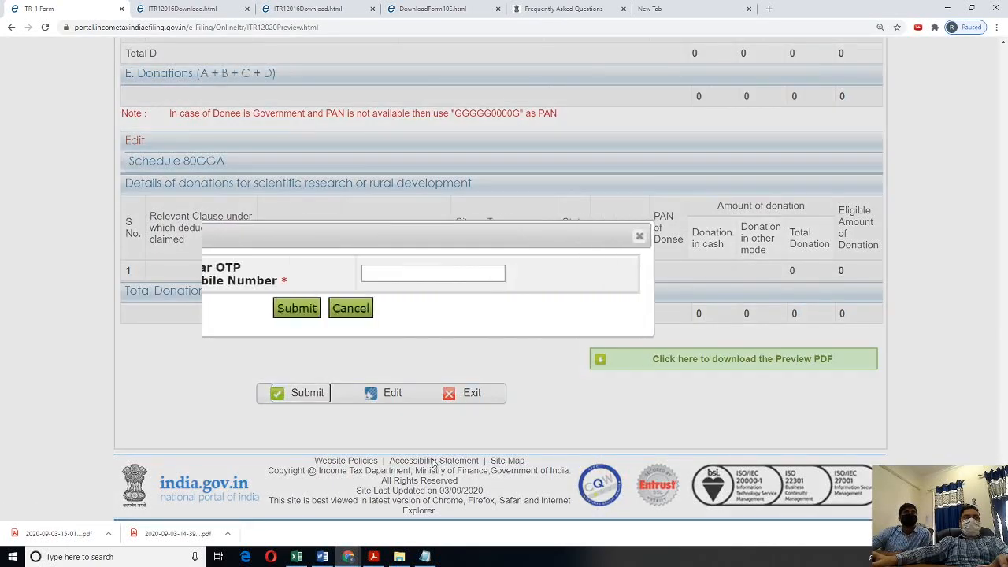
- Enter the Aadhaar OTP received on the mobile number and submit it to verify the income tax return
{"action": "left_click", "coordinate": [514, 271]}
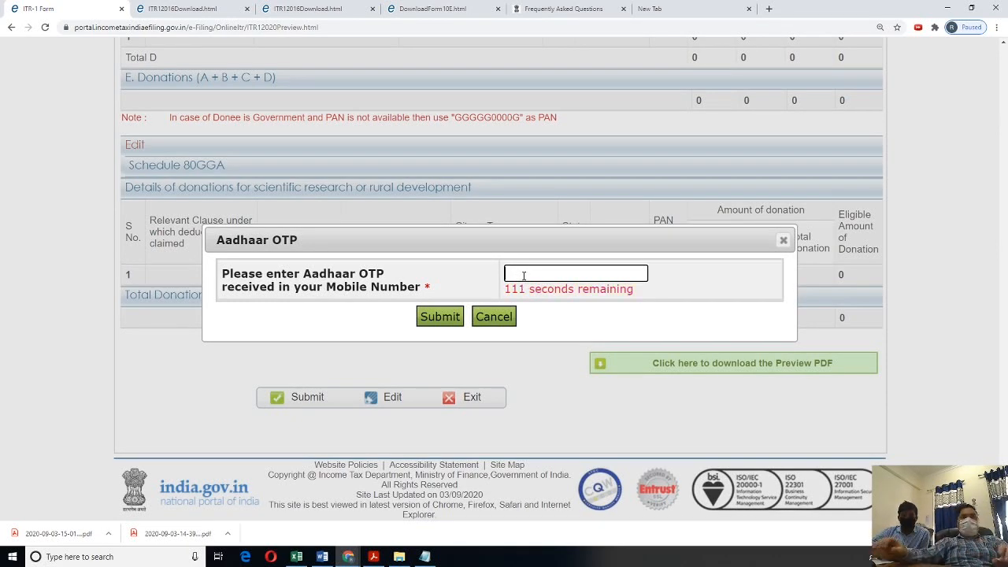
{"action": "type", "text": "•••"}
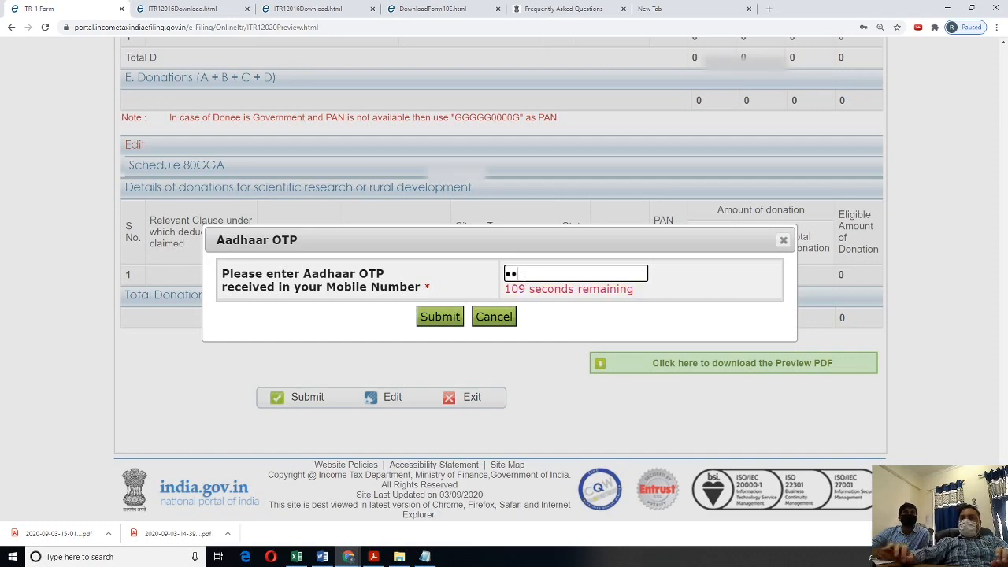
{"action": "type", "text": "•••"}
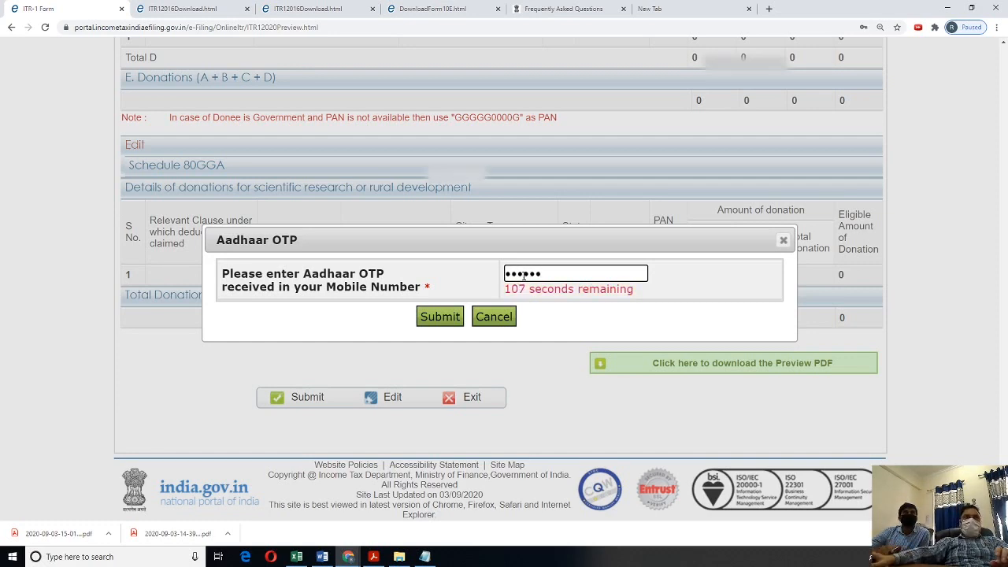
{"action": "left_click", "coordinate": [441, 318]}
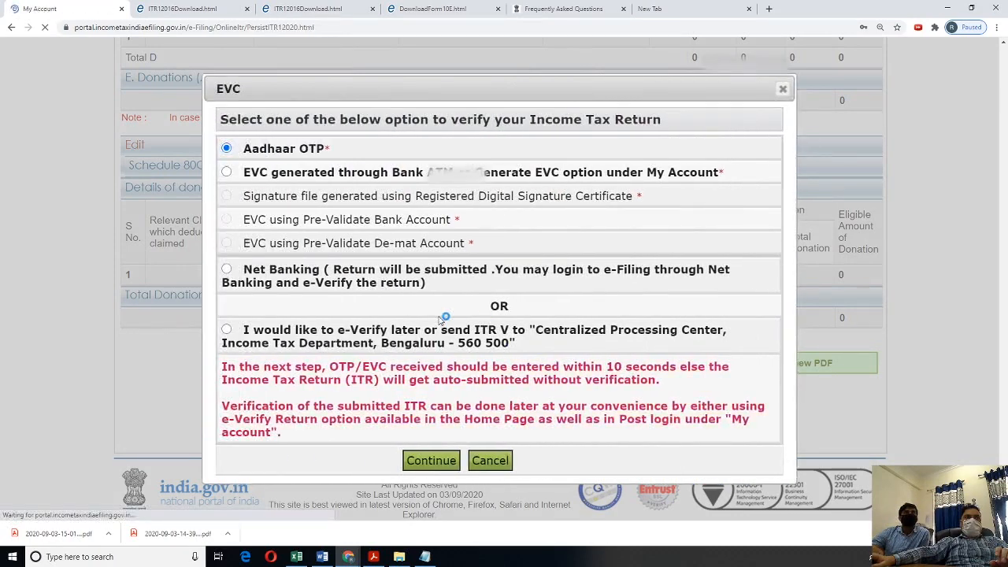